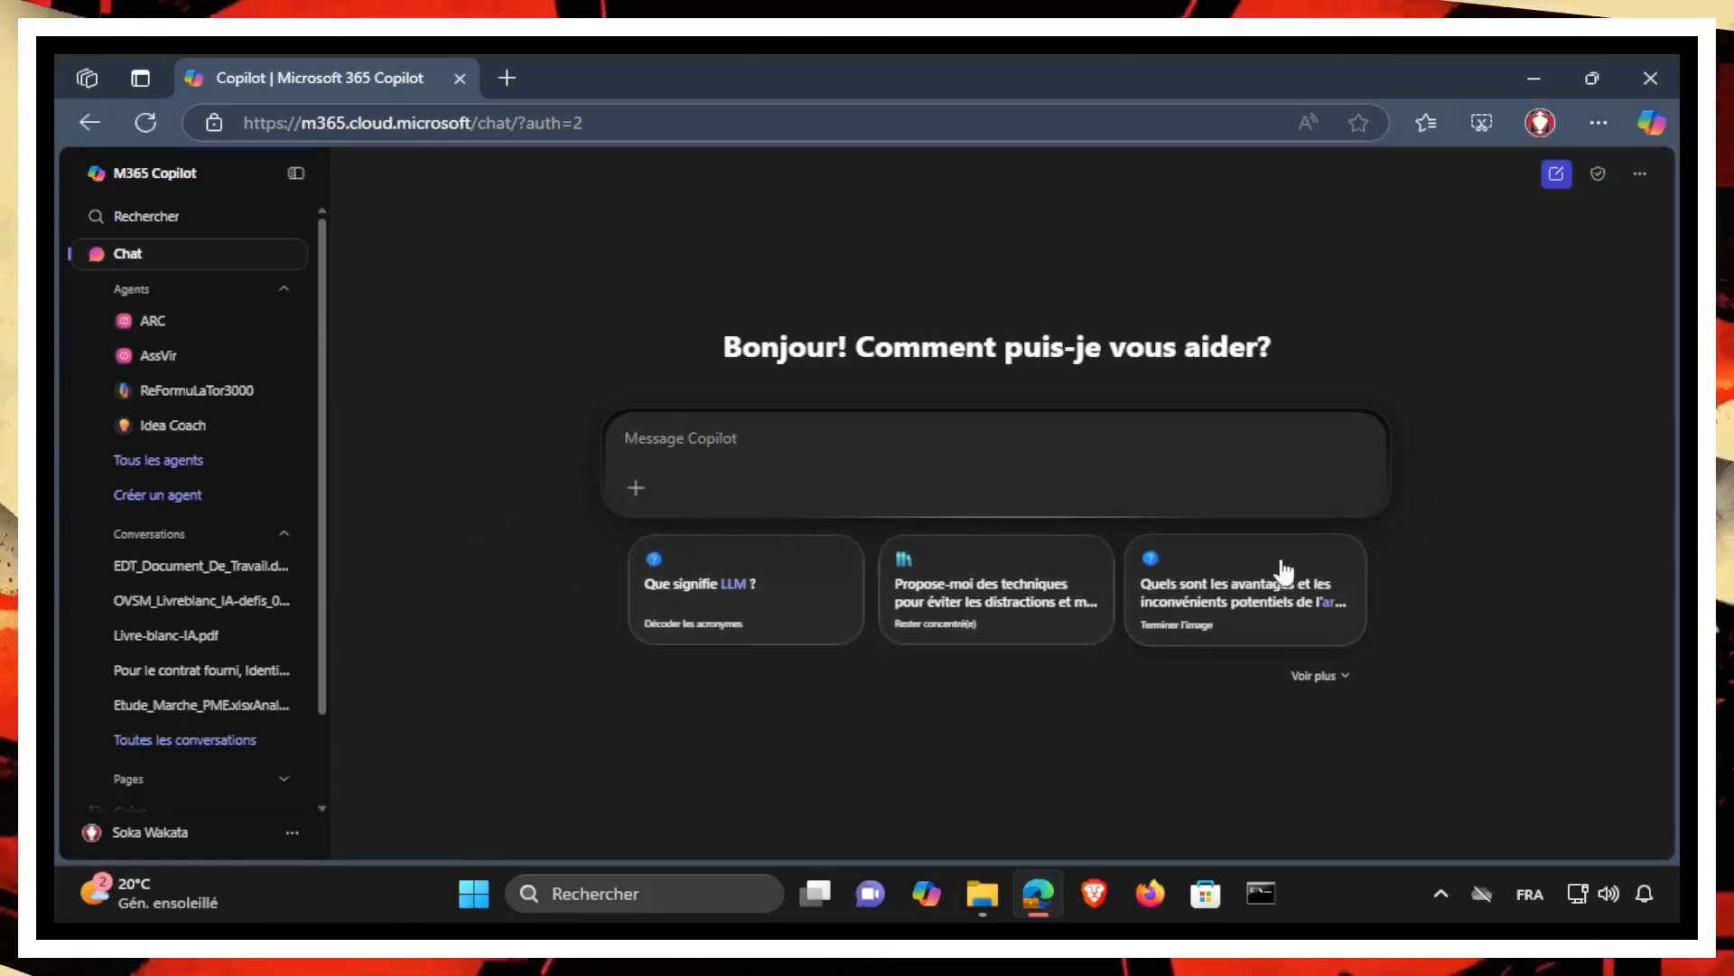
# Open the Copilot prompt gallery from the expanded suggestions and browse the Microsoft Corporation prompts.
pyautogui.click(1321, 678)
pyautogui.scroll(-3, 1359, 678)
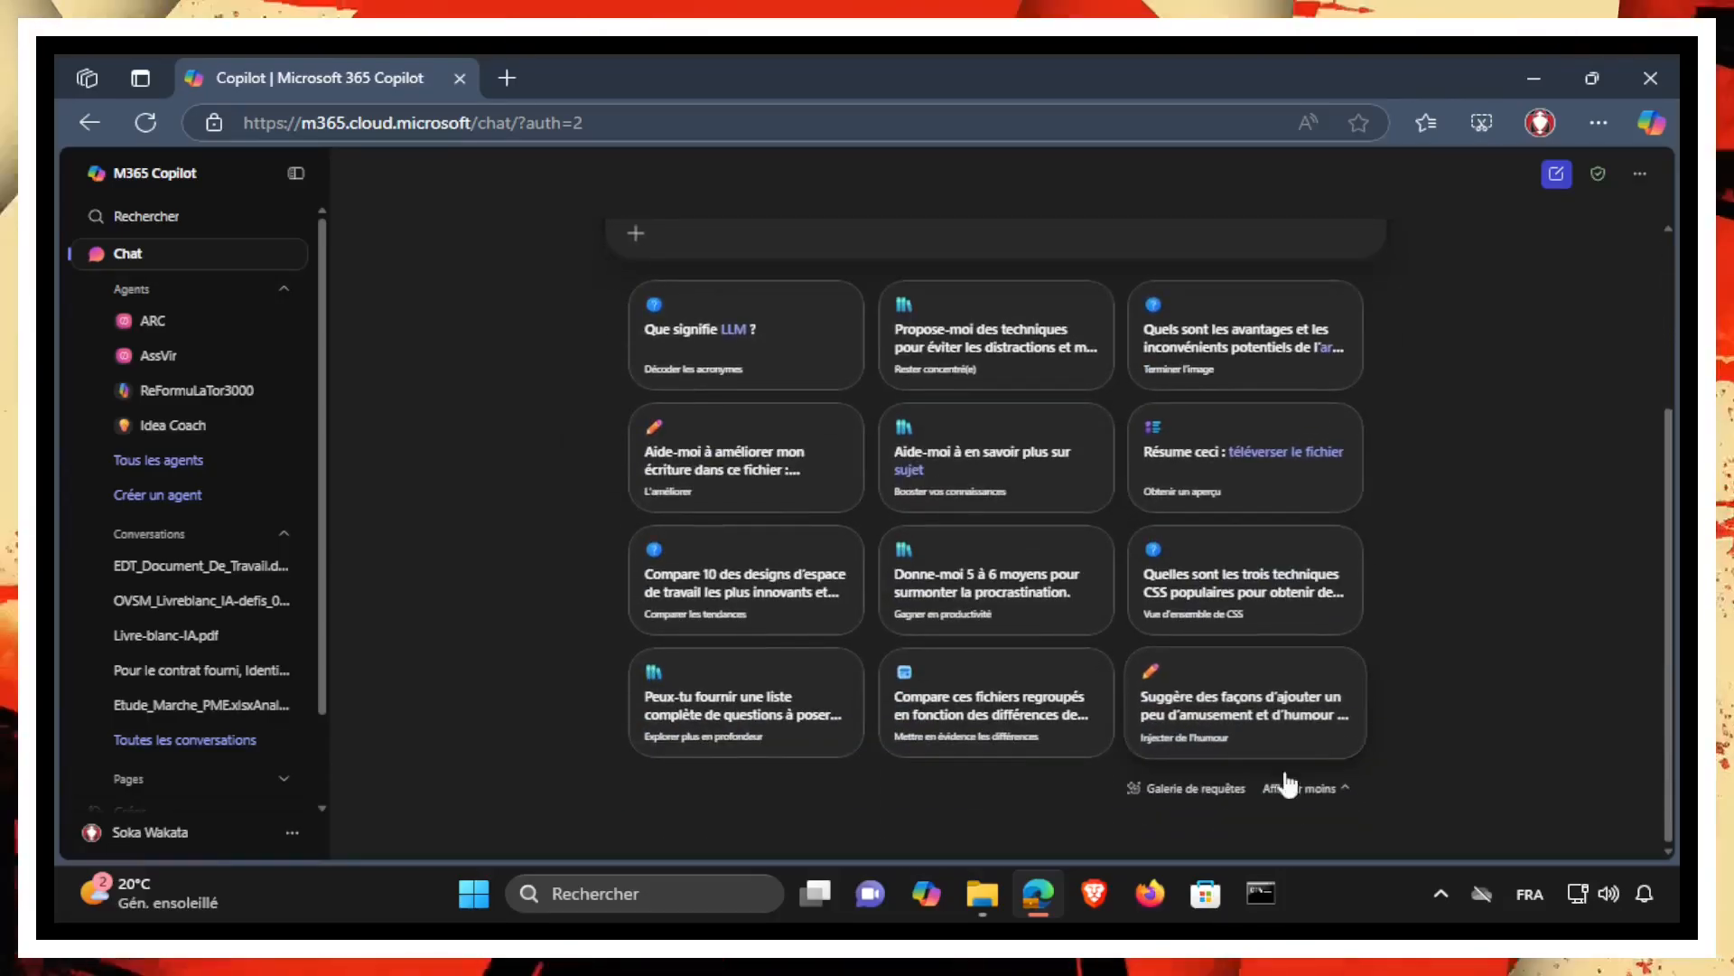
pyautogui.click(1175, 789)
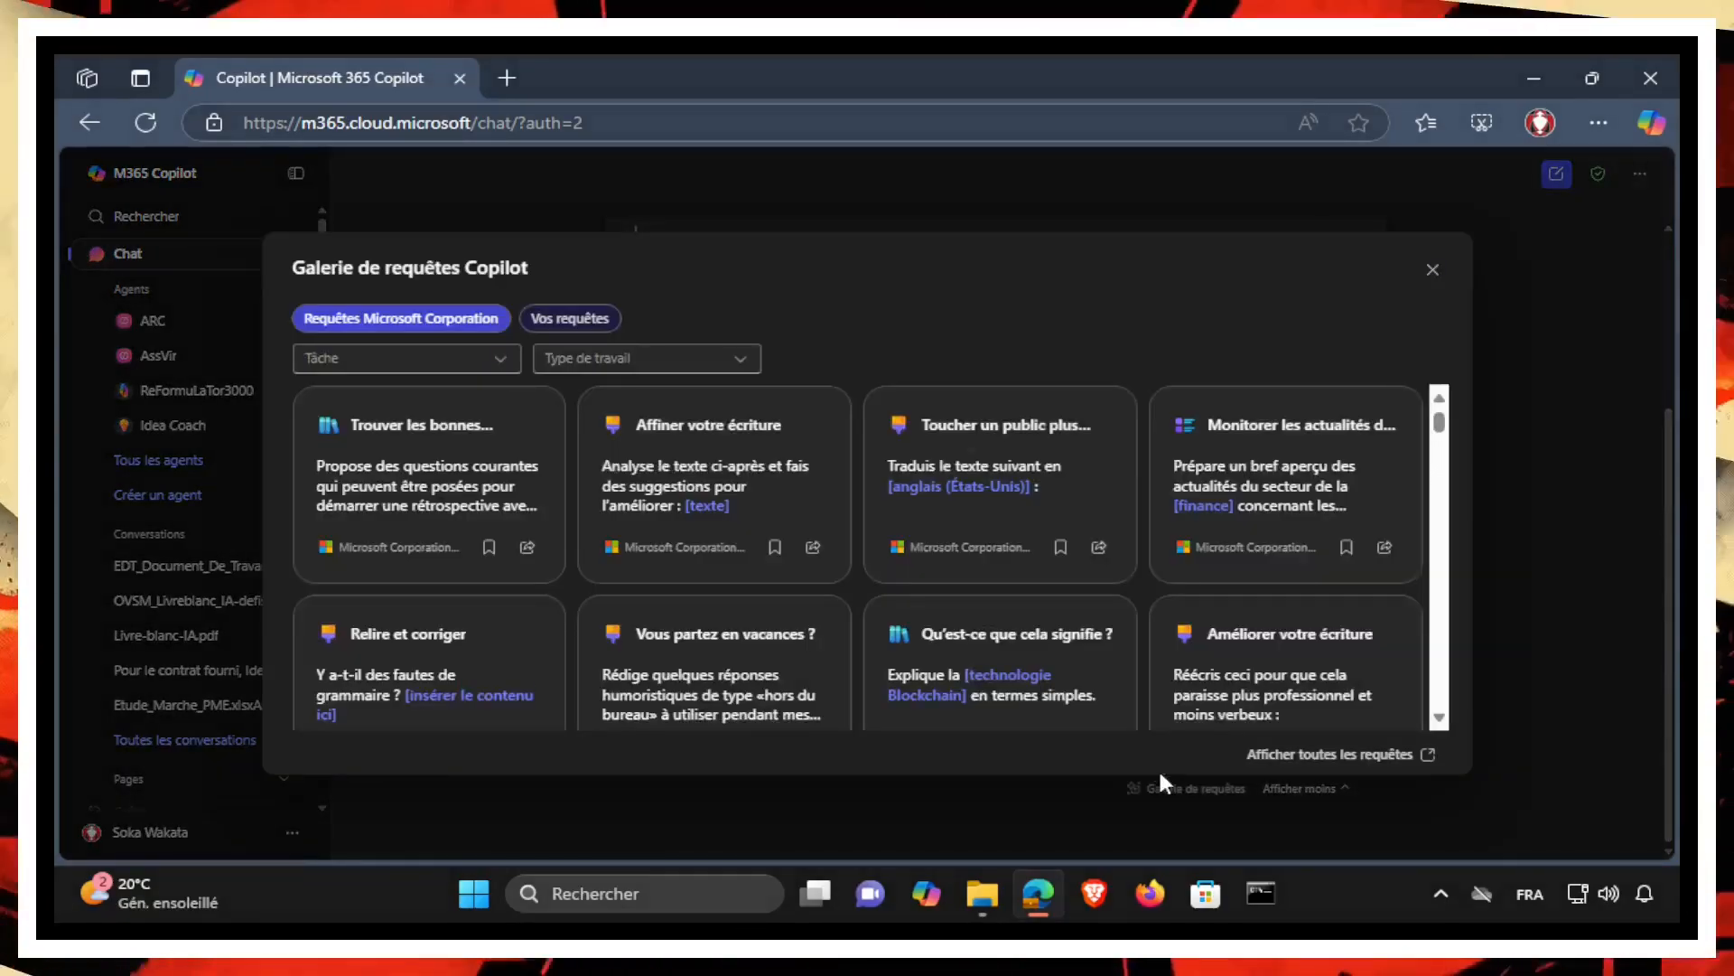
pyautogui.scroll(-10, 1016, 604)
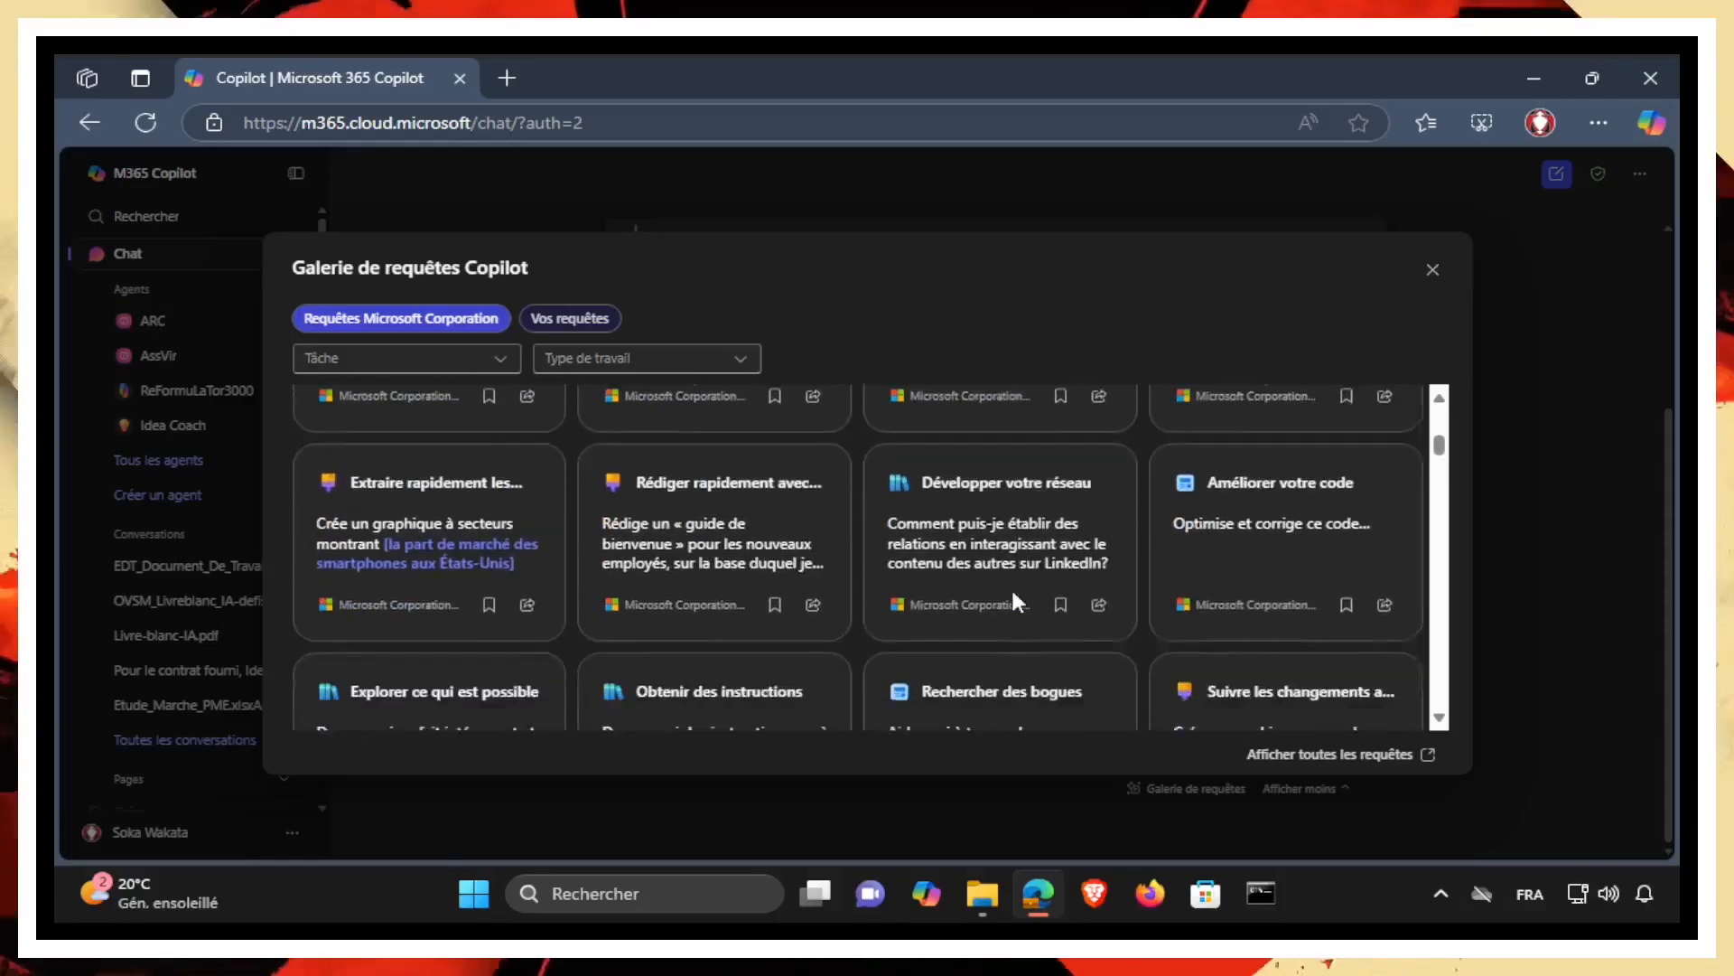
pyautogui.scroll(-1, 1013, 594)
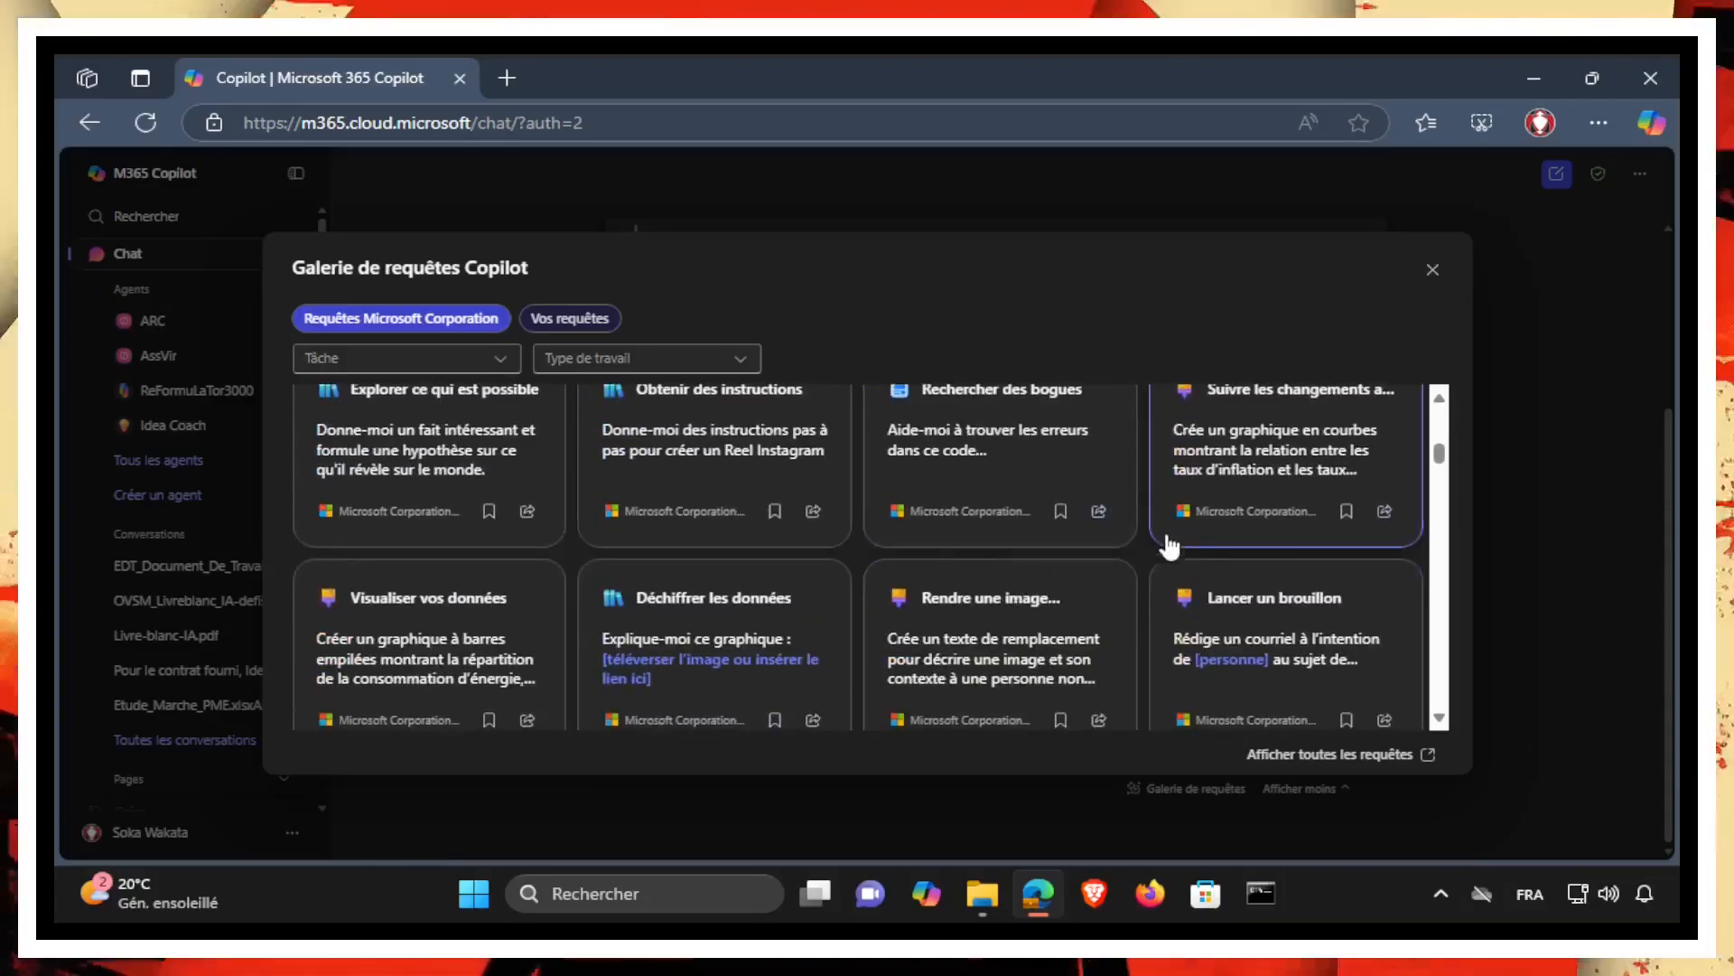
pyautogui.scroll(-4, 1337, 588)
pyautogui.scroll(1, 1337, 588)
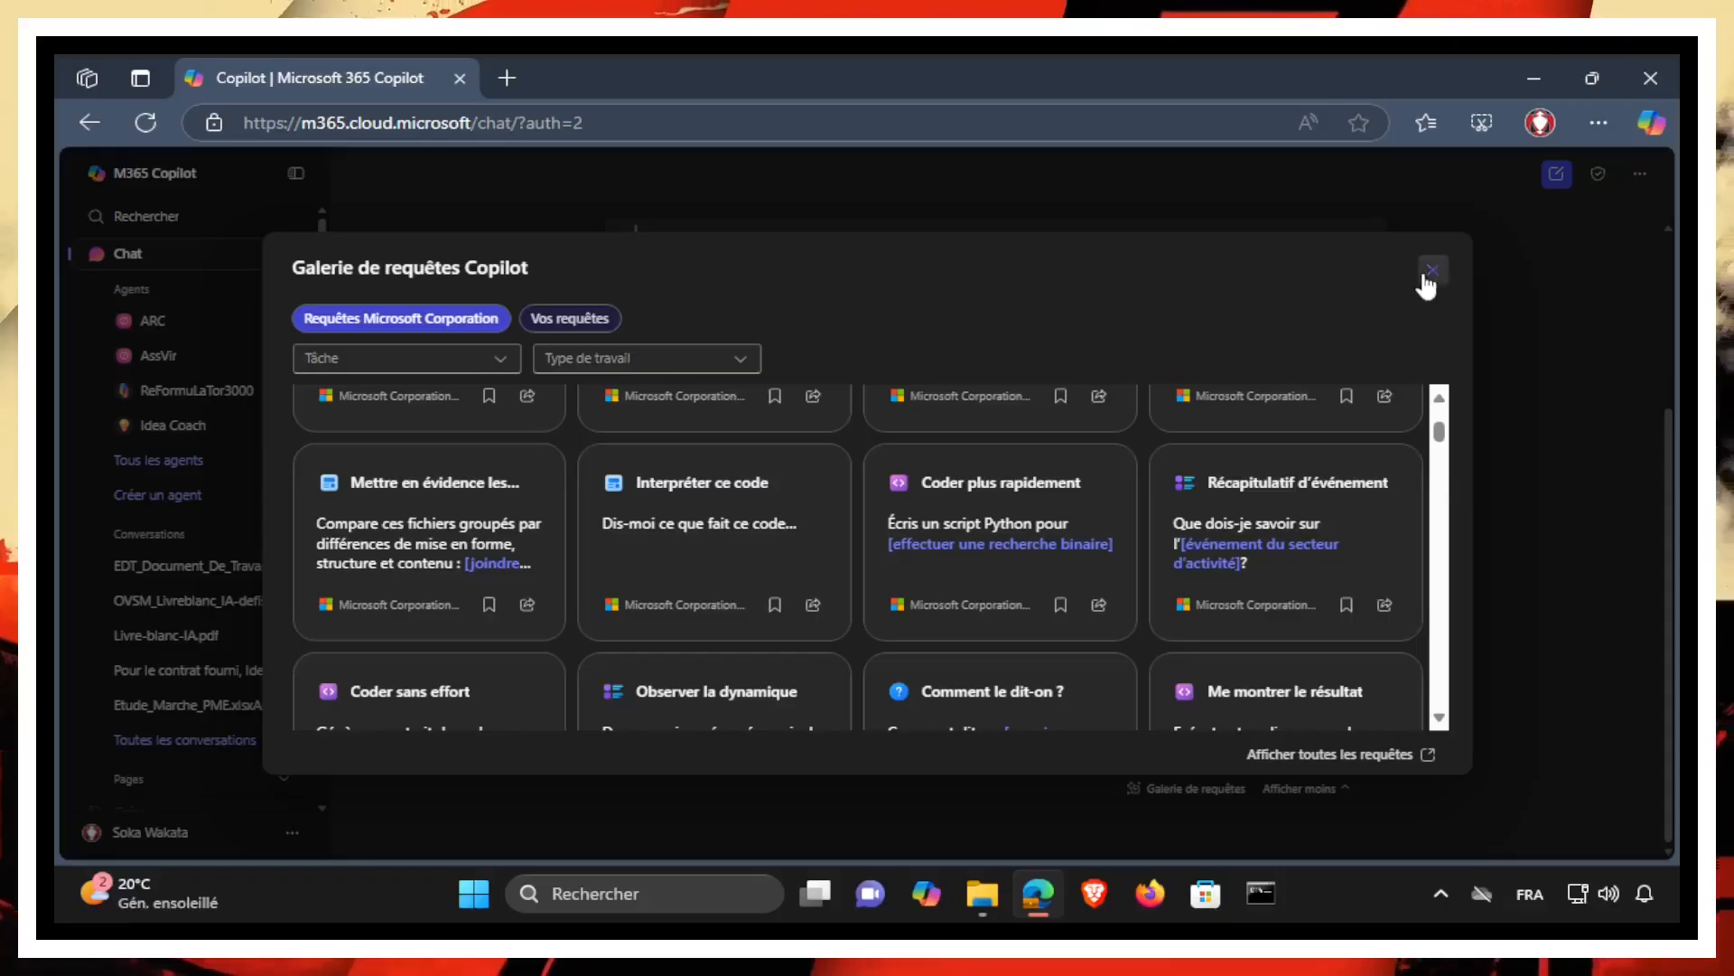
pyautogui.scroll(3, 867, 492)
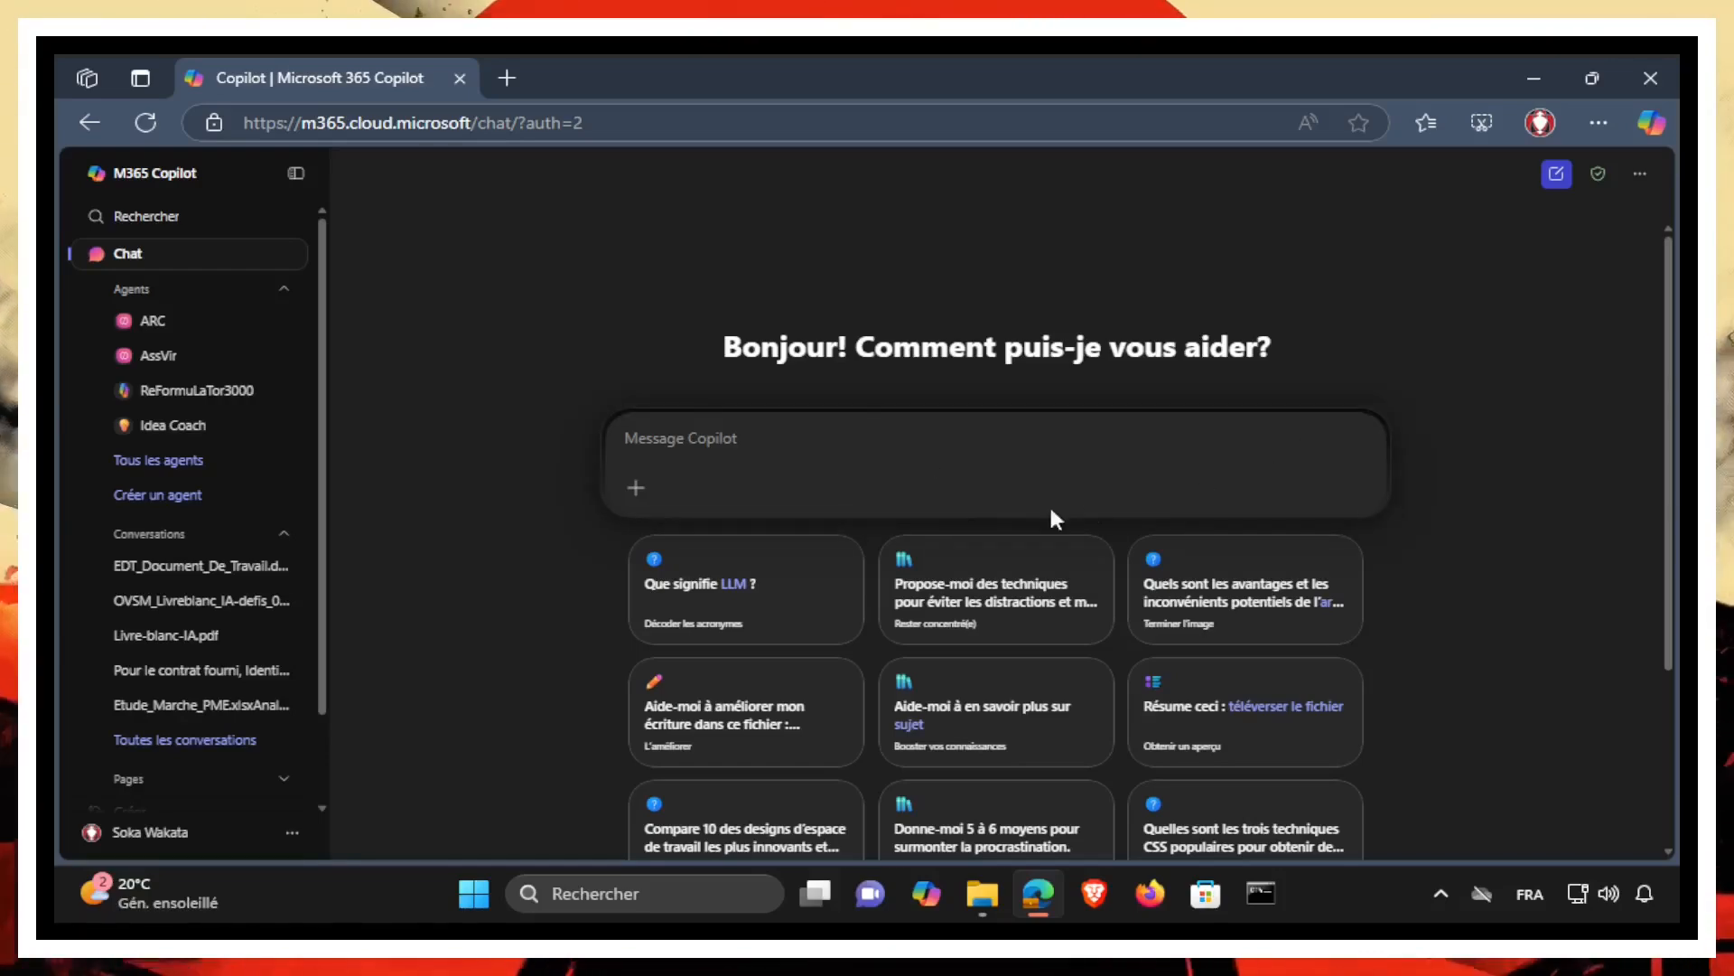
# Insert the gallery's Microsoft prompt for monitoring sector news into the chat message.
pyautogui.scroll(-3, 1178, 455)
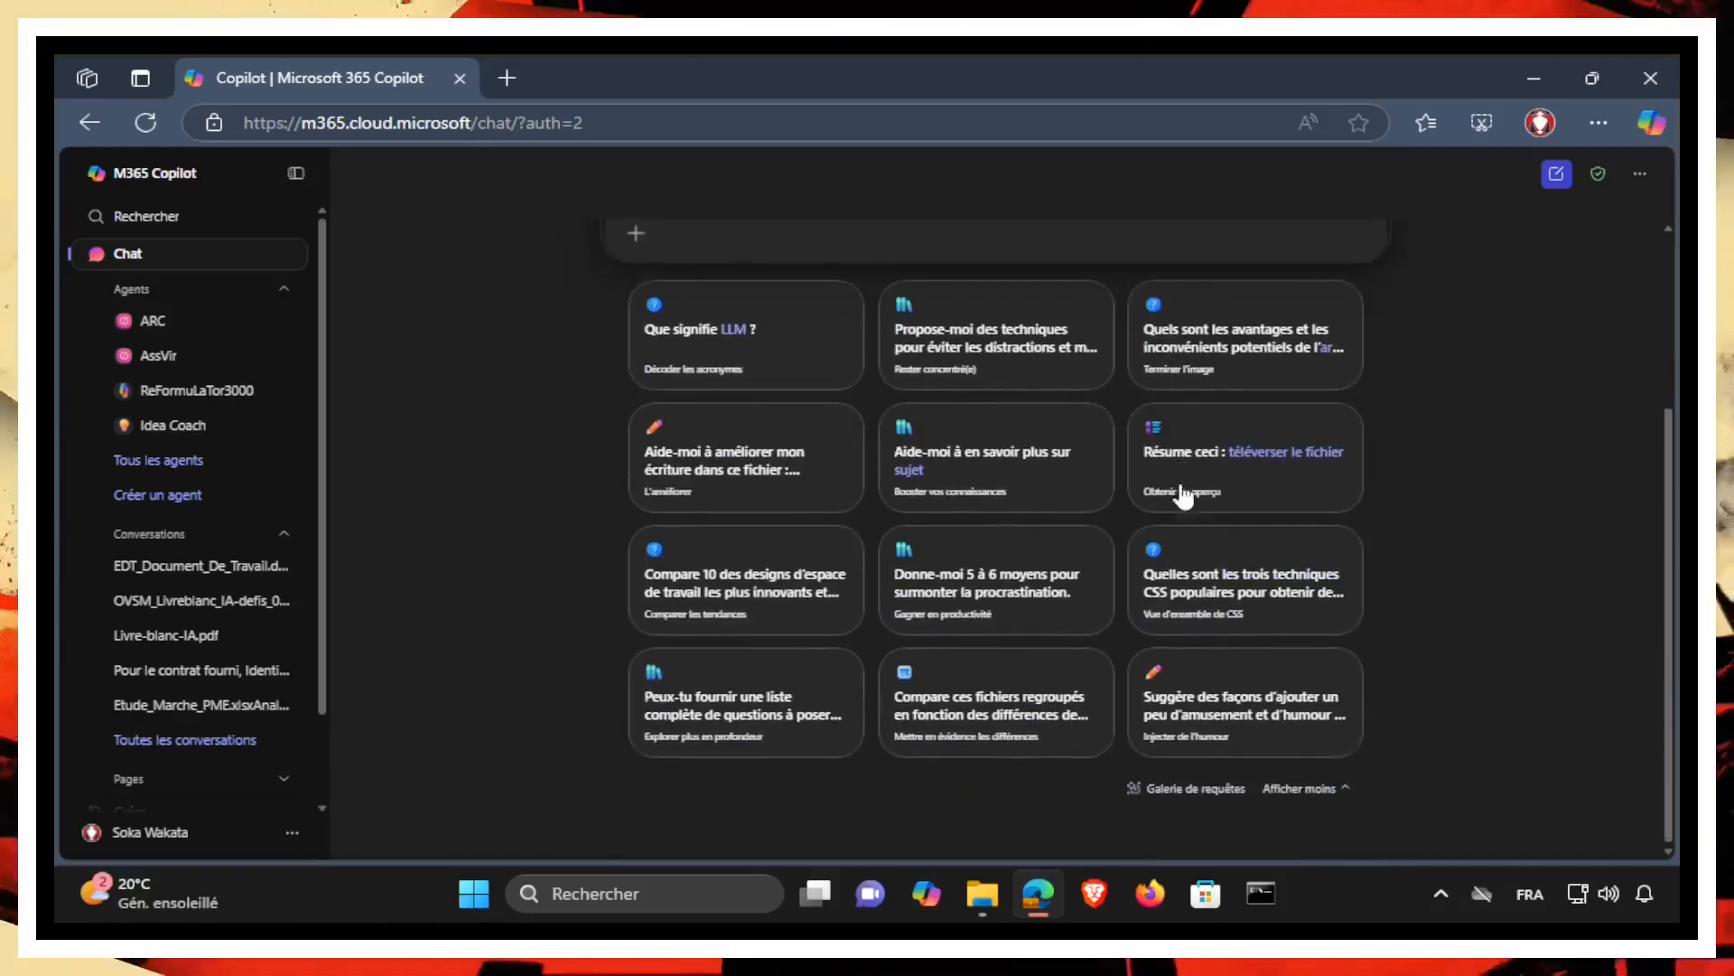
pyautogui.click(1196, 791)
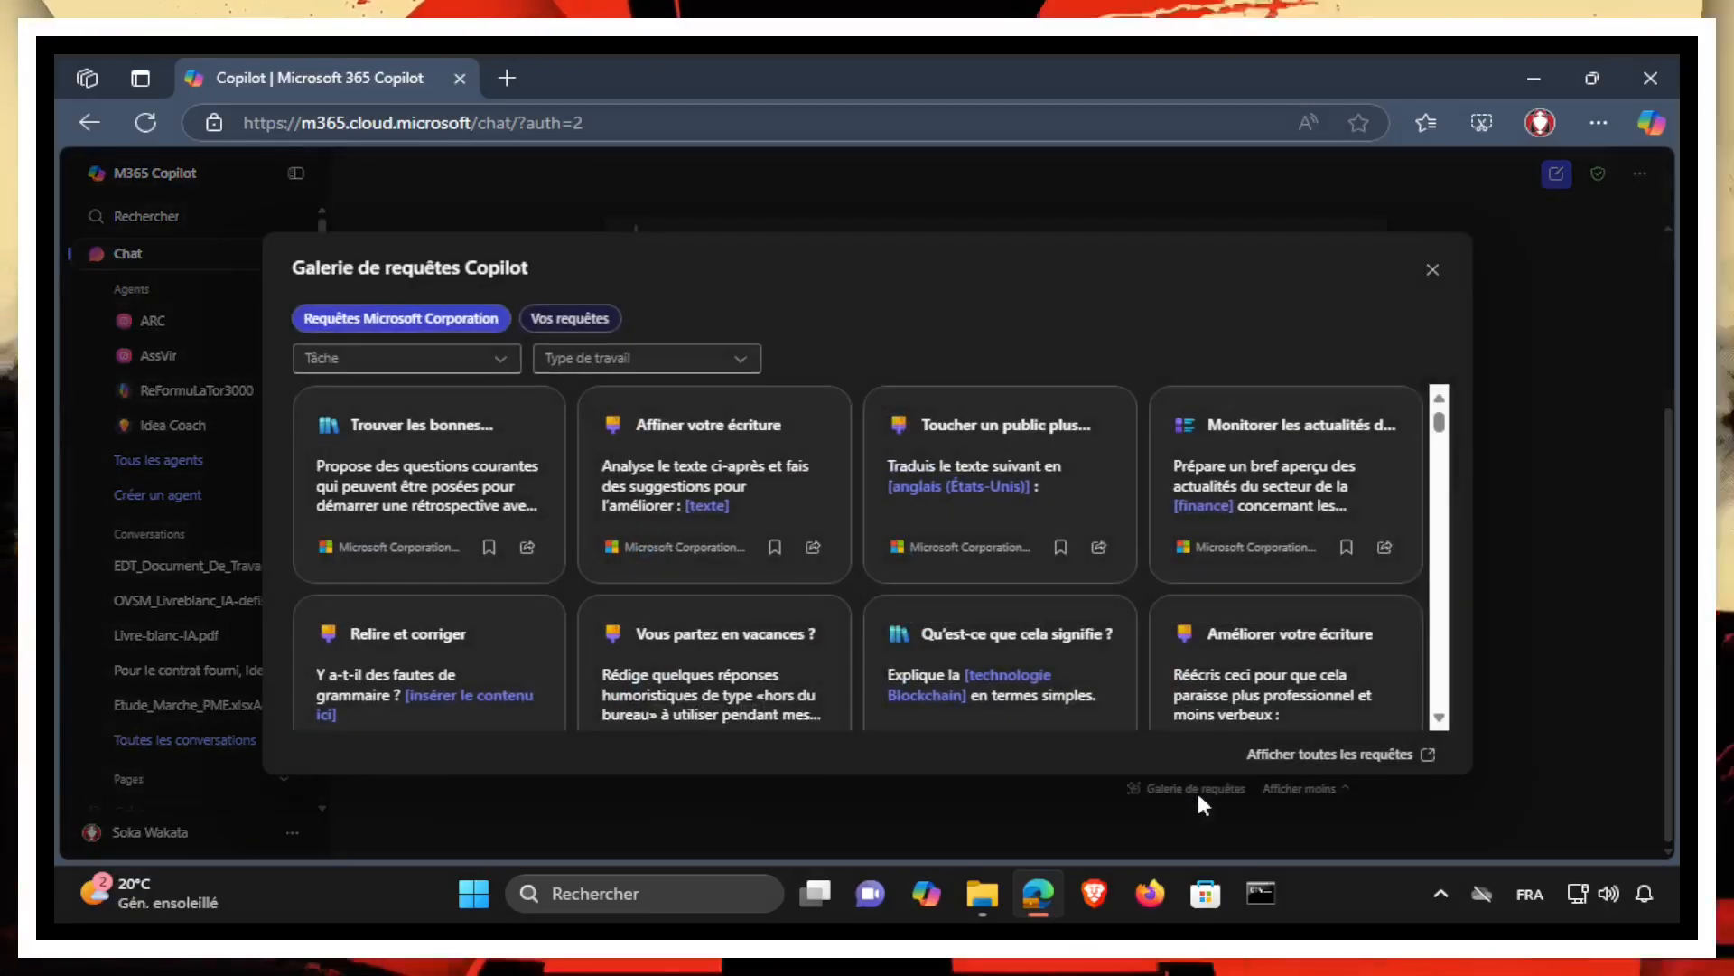
pyautogui.click(1276, 493)
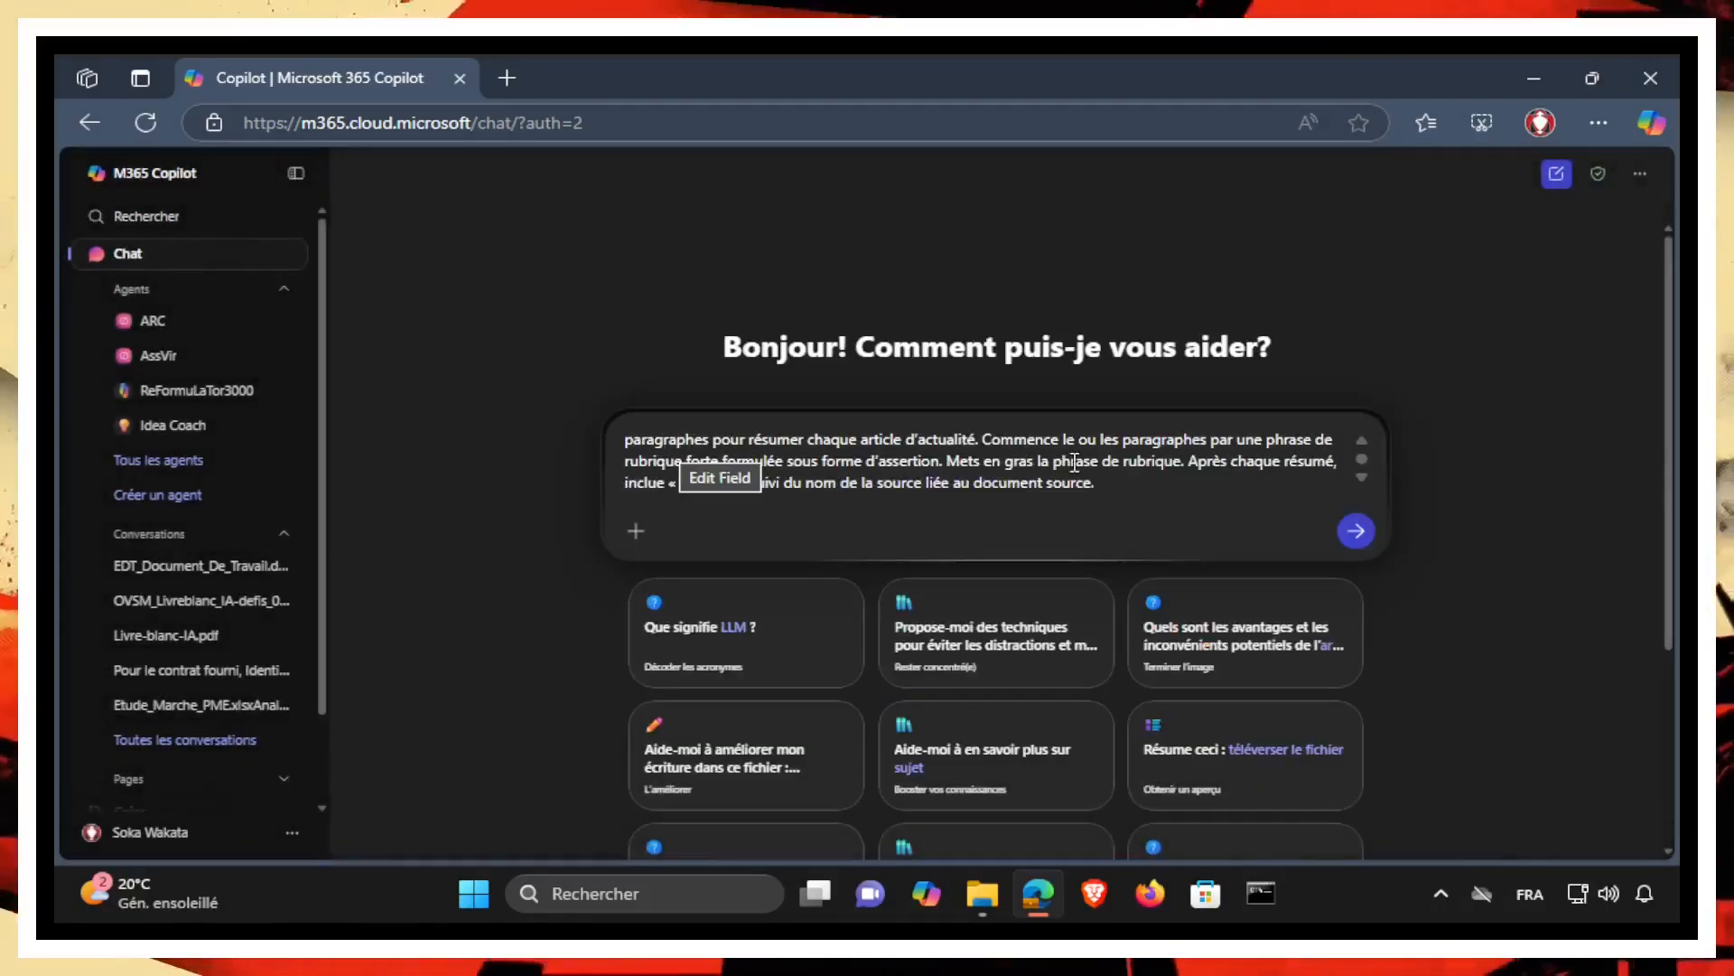
# Review the full text of the inserted news prompt, including its [finance] and [cryptomonnaie] placeholders.
pyautogui.scroll(2, 741, 456)
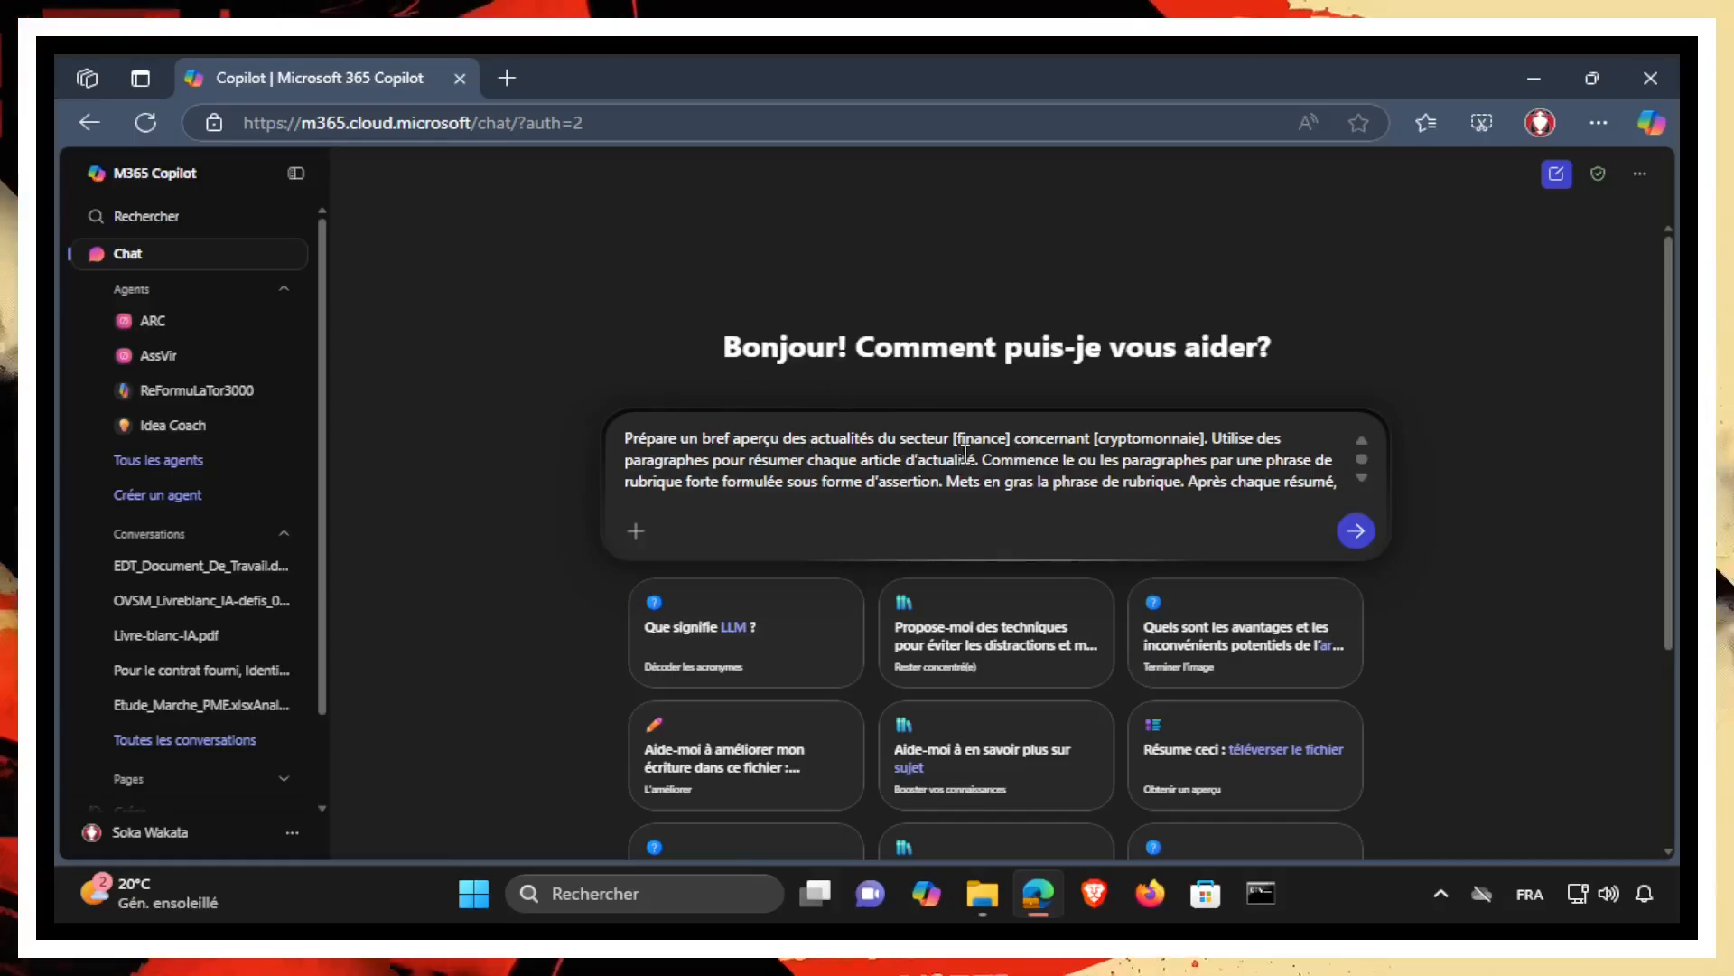
pyautogui.scroll(-5, 964, 451)
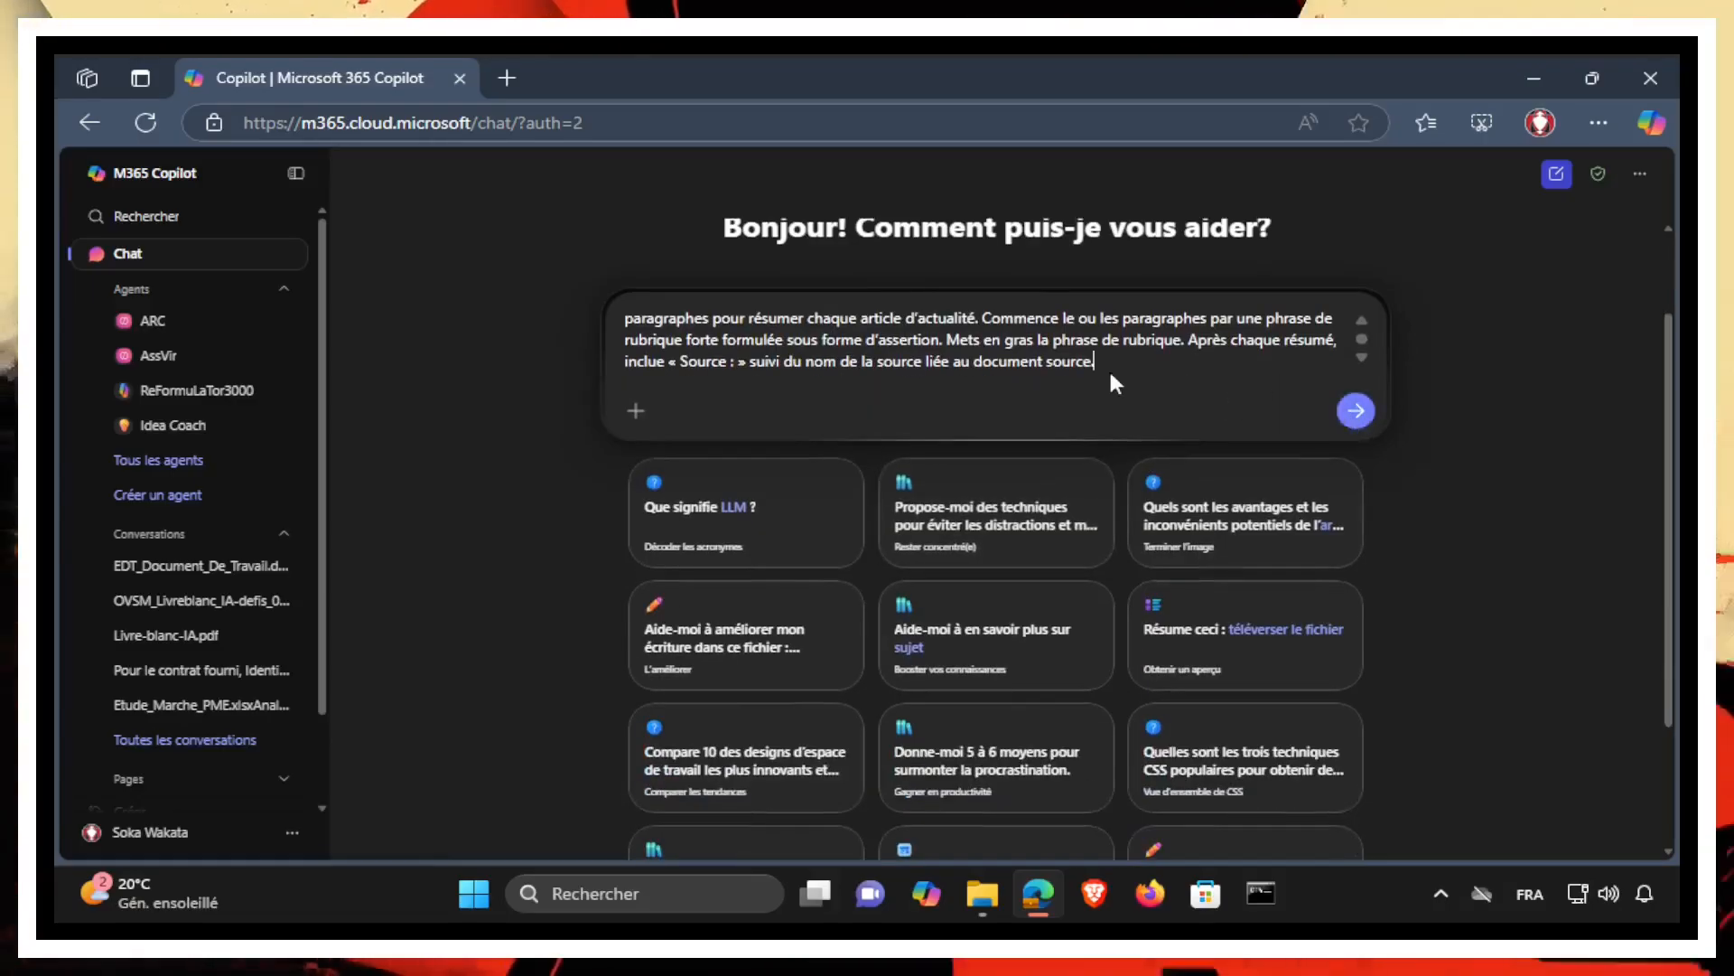
pyautogui.scroll(2, 1139, 389)
pyautogui.scroll(1, 1021, 443)
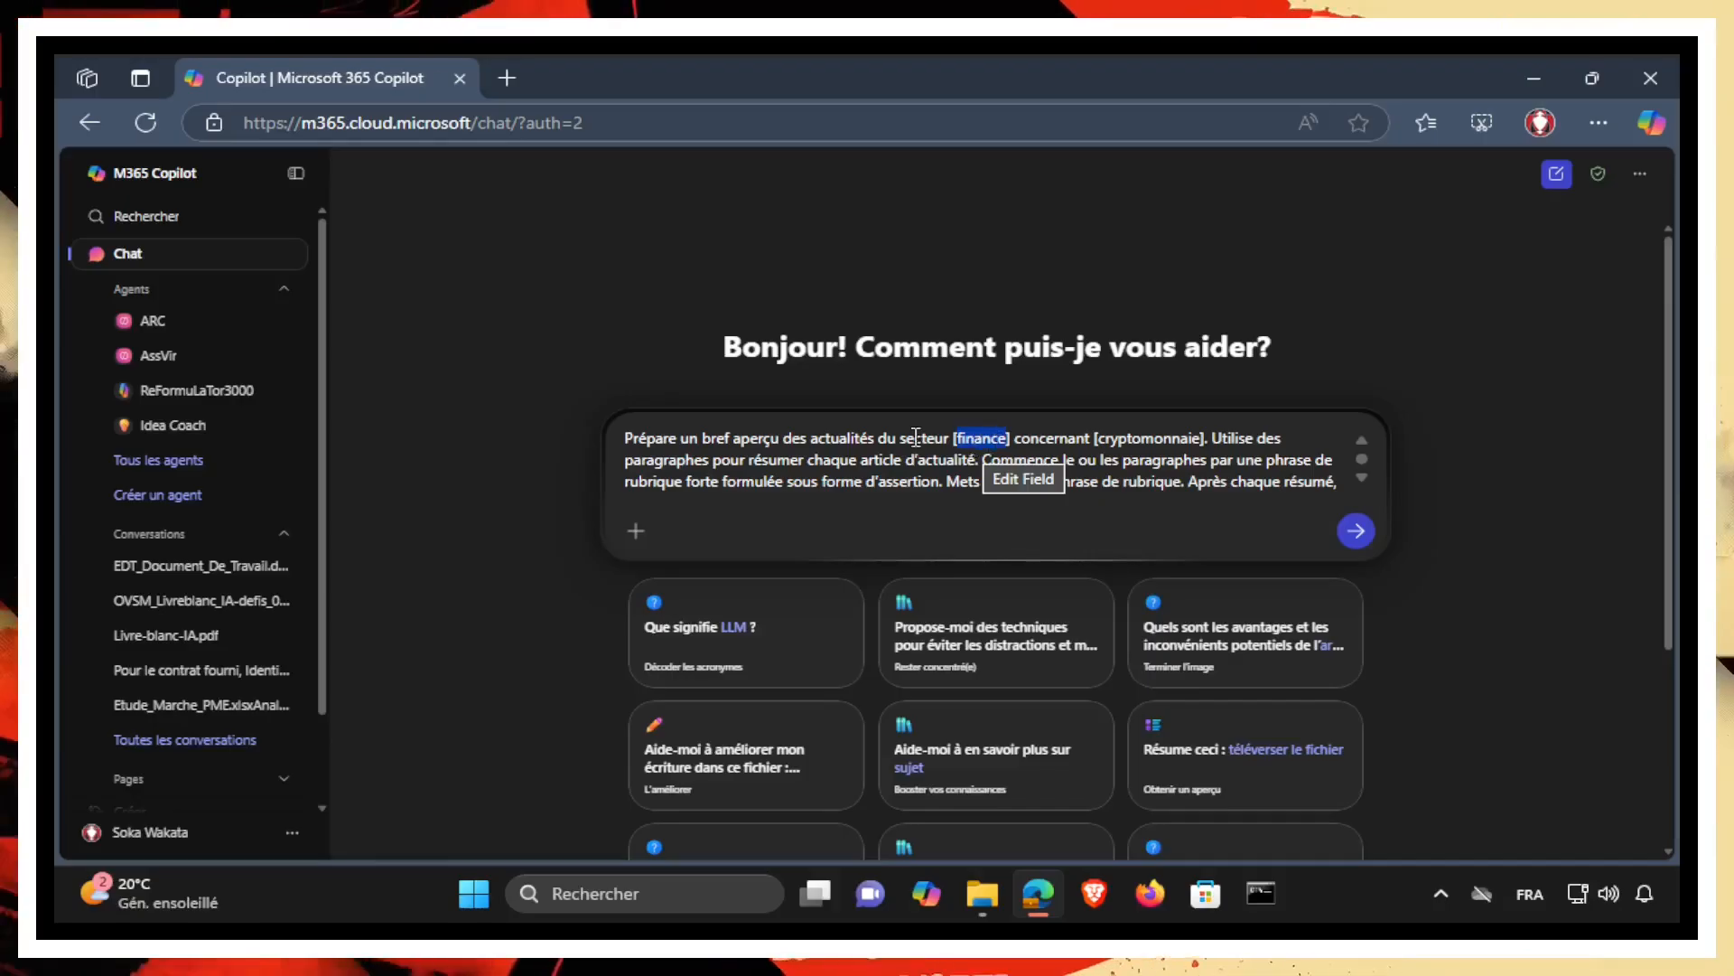
pyautogui.click(1145, 441)
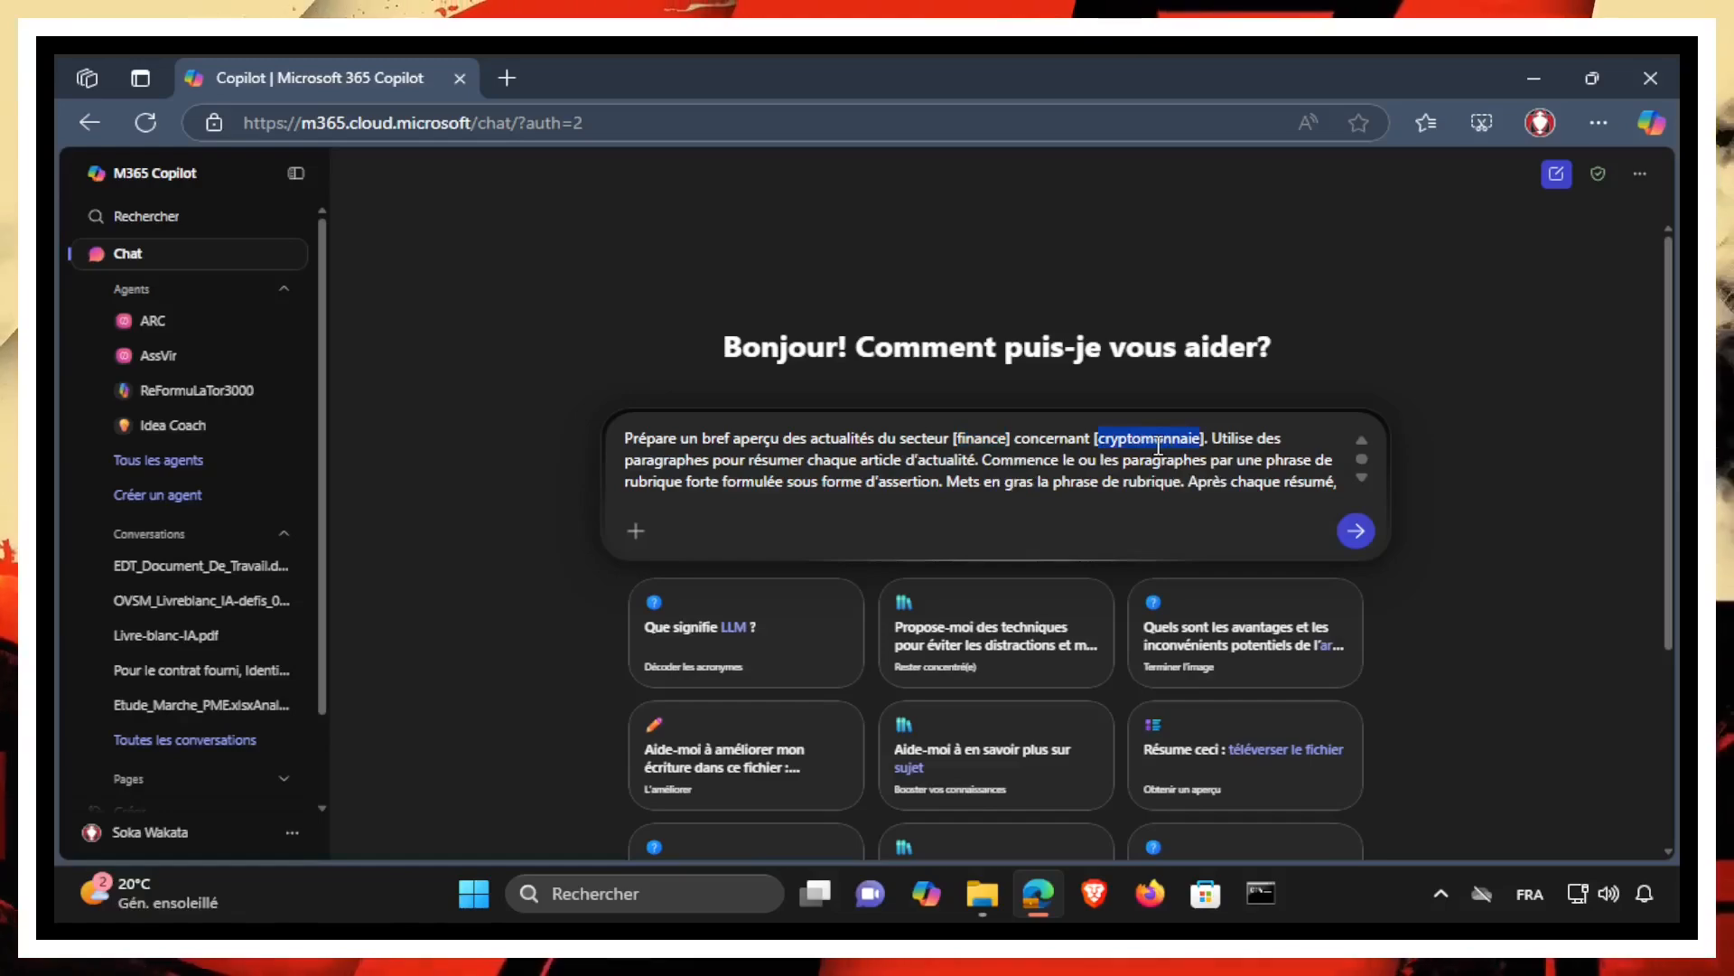
pyautogui.scroll(-1, 1116, 454)
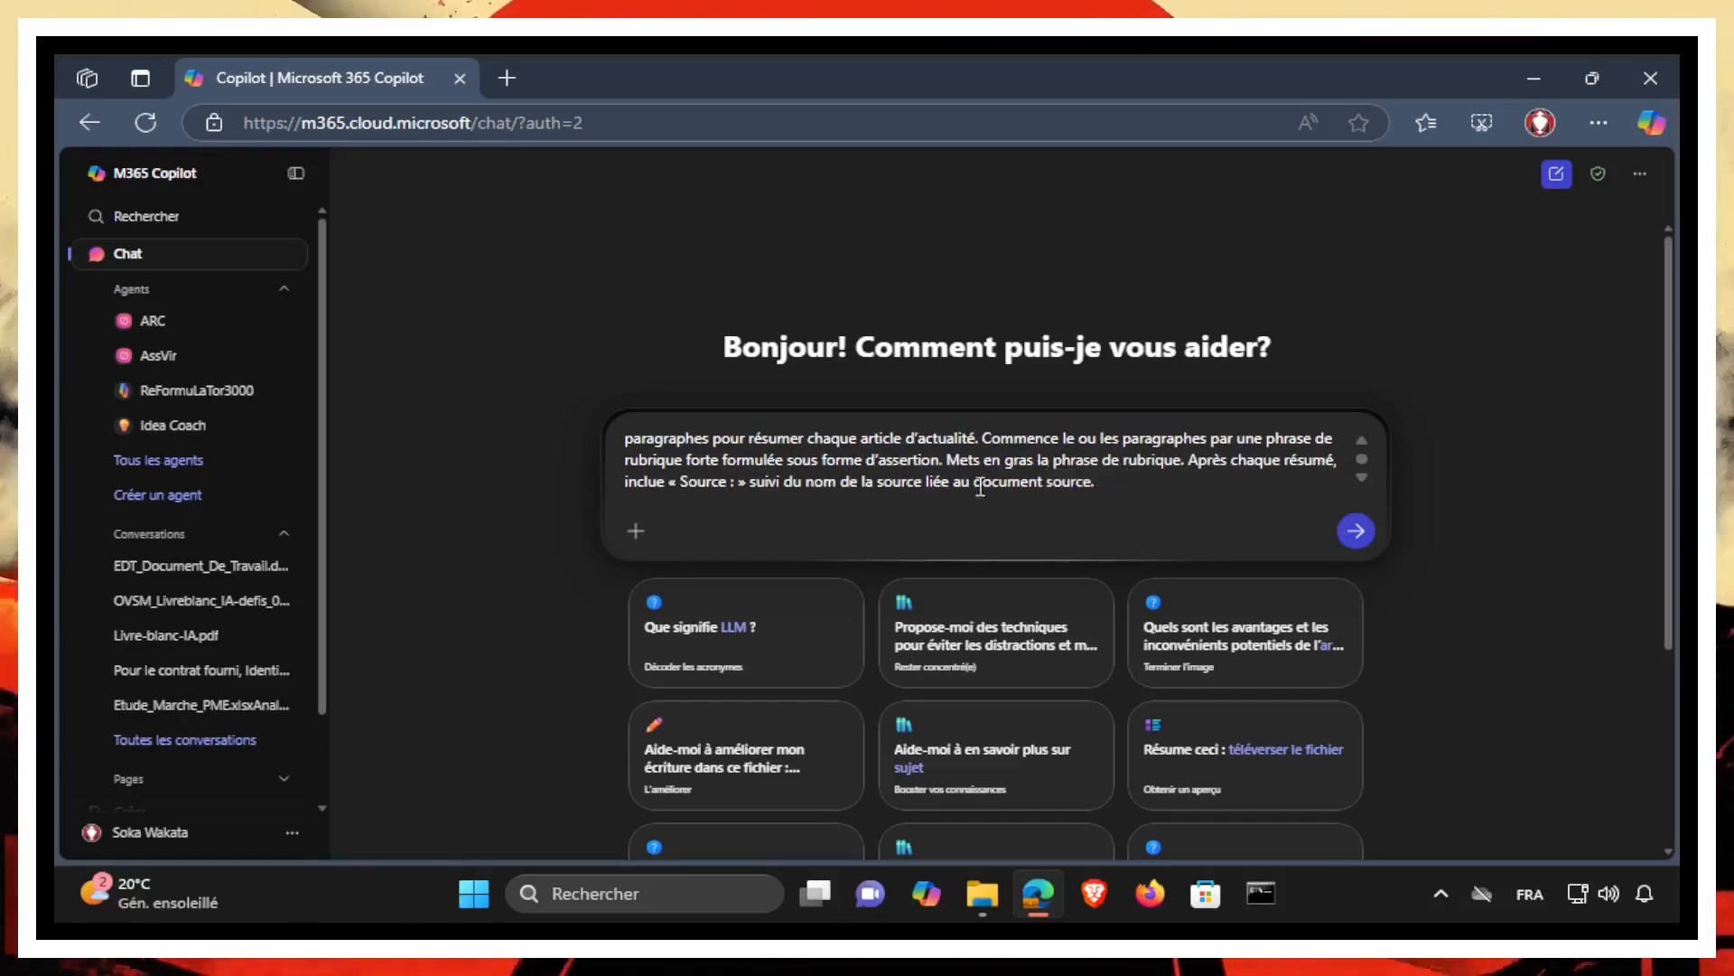
pyautogui.moveTo(1117, 488); pyautogui.dragTo(572, 408)
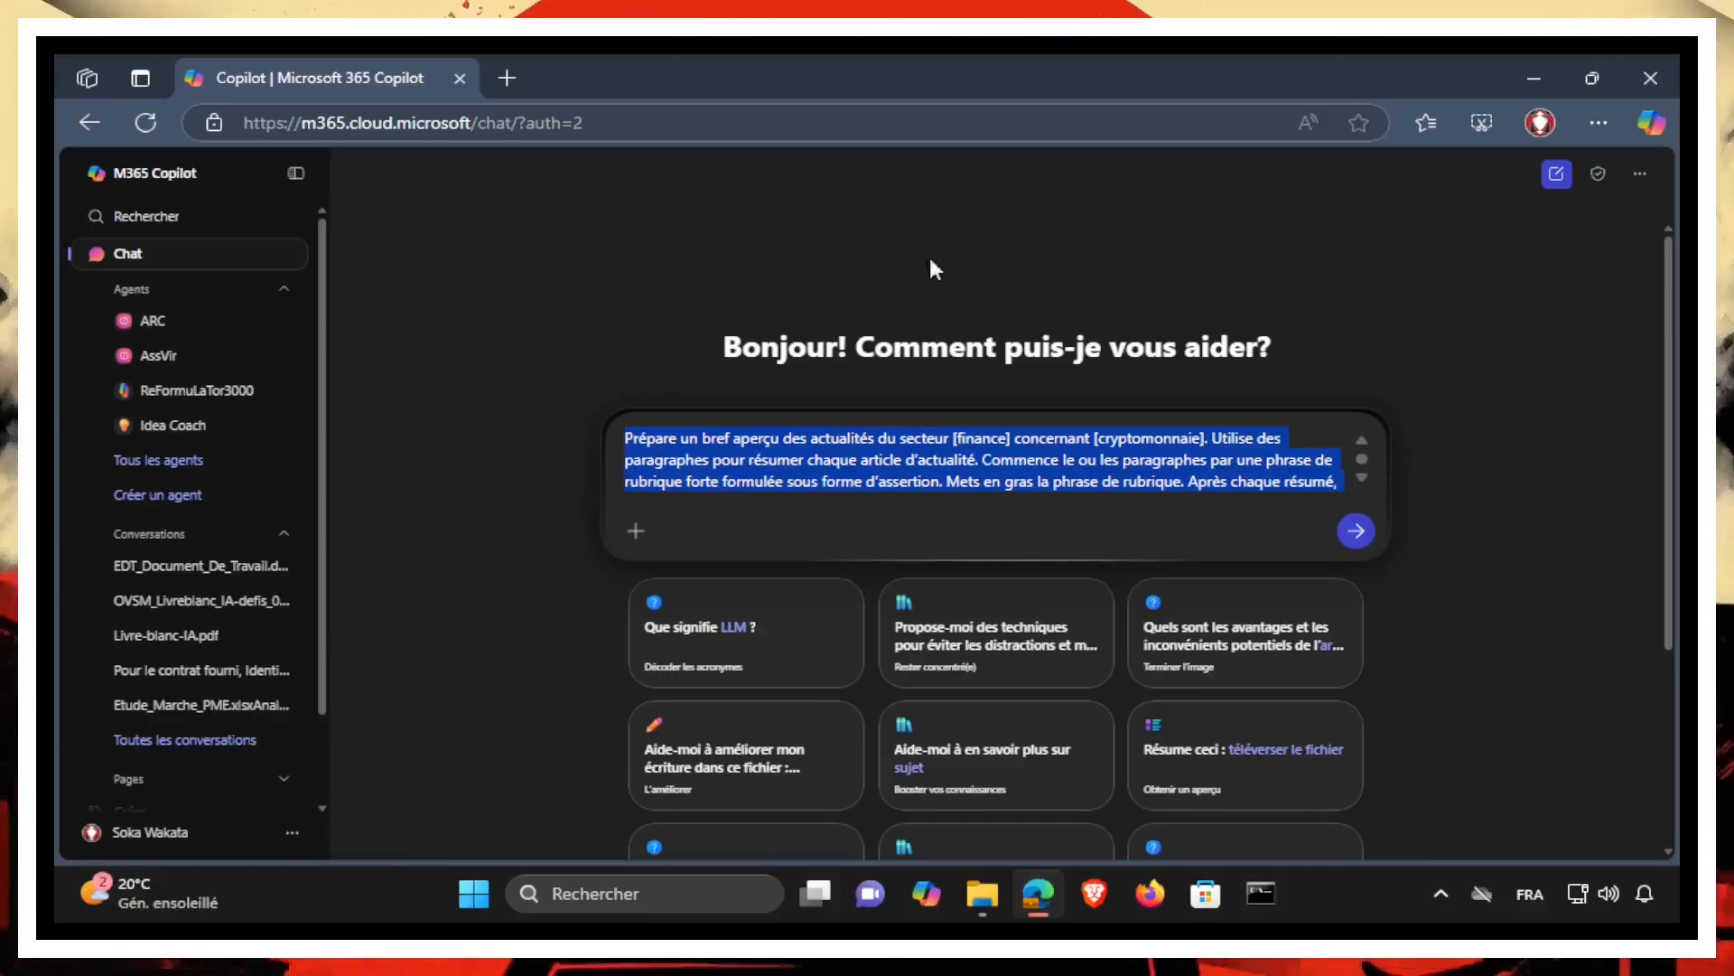
pyautogui.click(1408, 329)
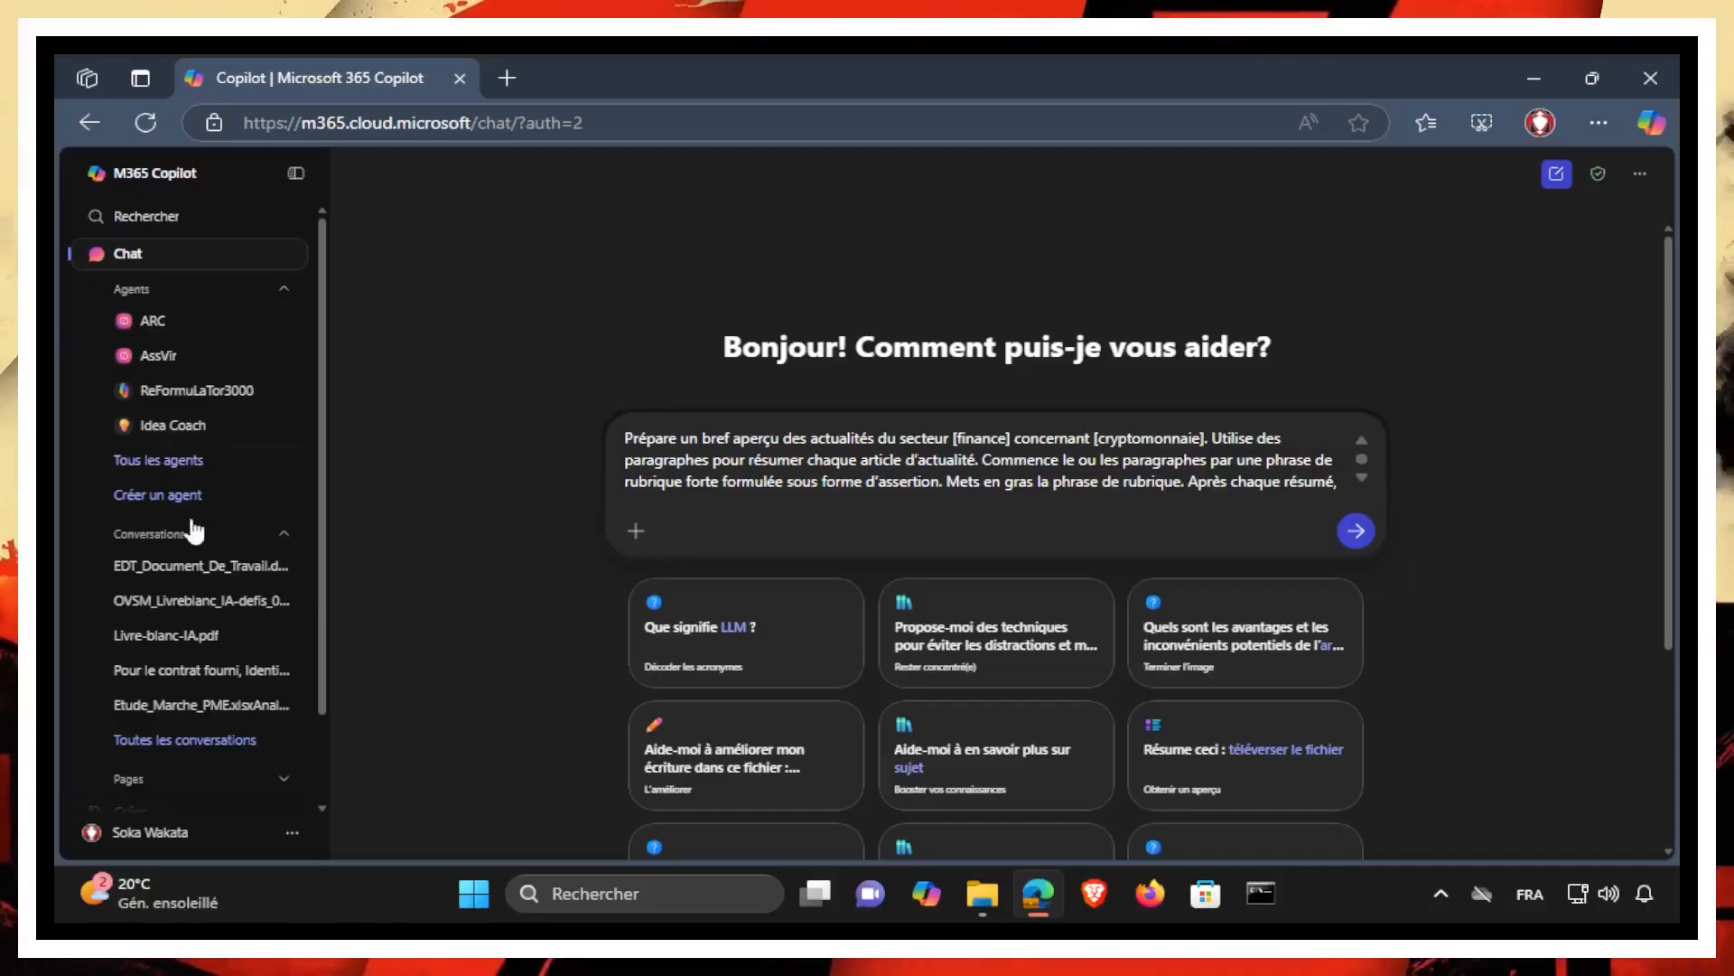
# Save the prompt from the OVSM_Livreblanc_IA-defis conversation to the gallery under the title "Analyse Document - Tuto".
pyautogui.click(159, 604)
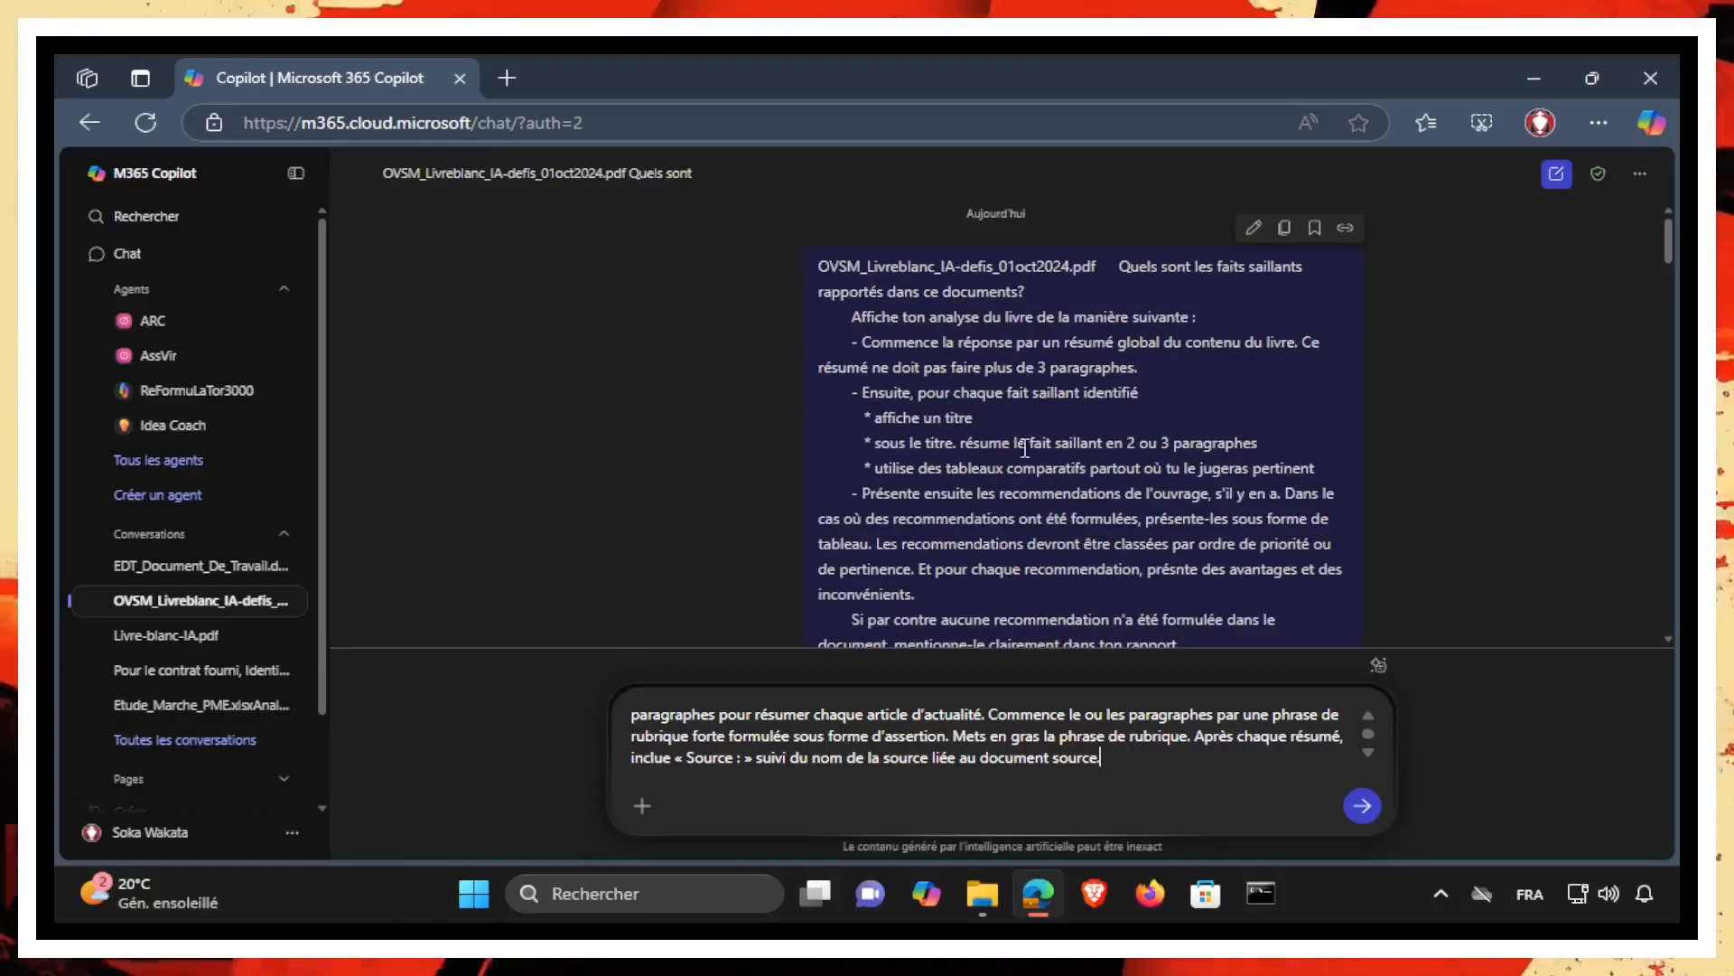
pyautogui.click(1315, 229)
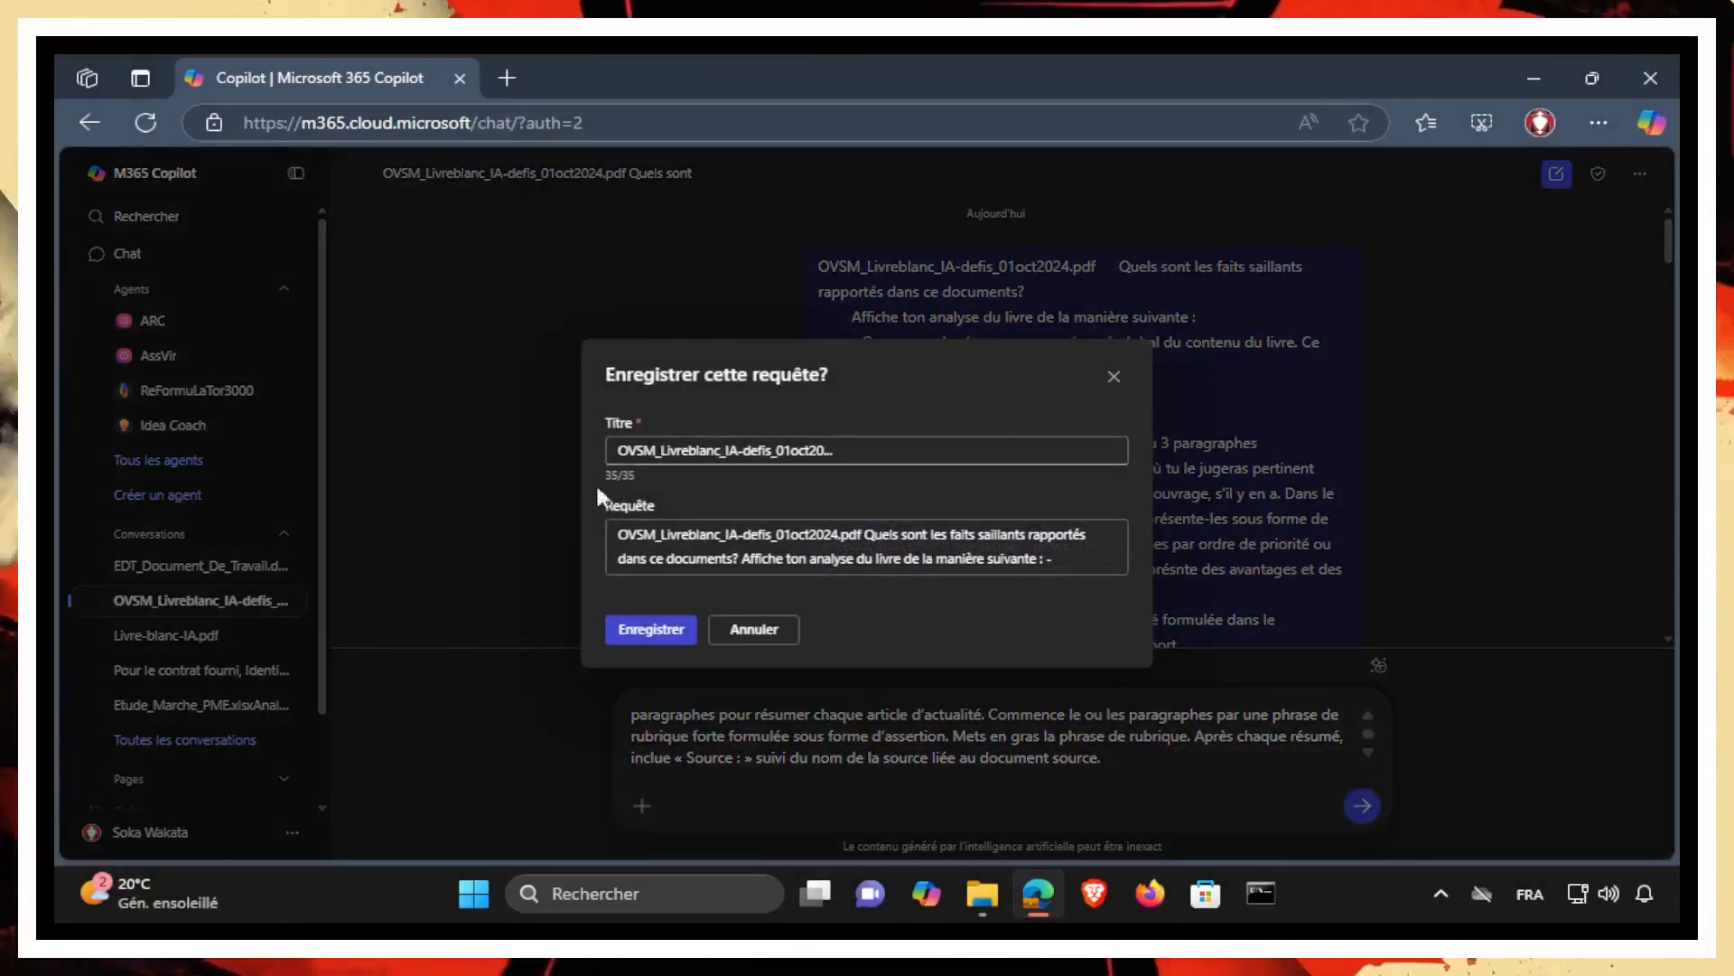
pyautogui.moveTo(933, 452); pyautogui.dragTo(607, 404)
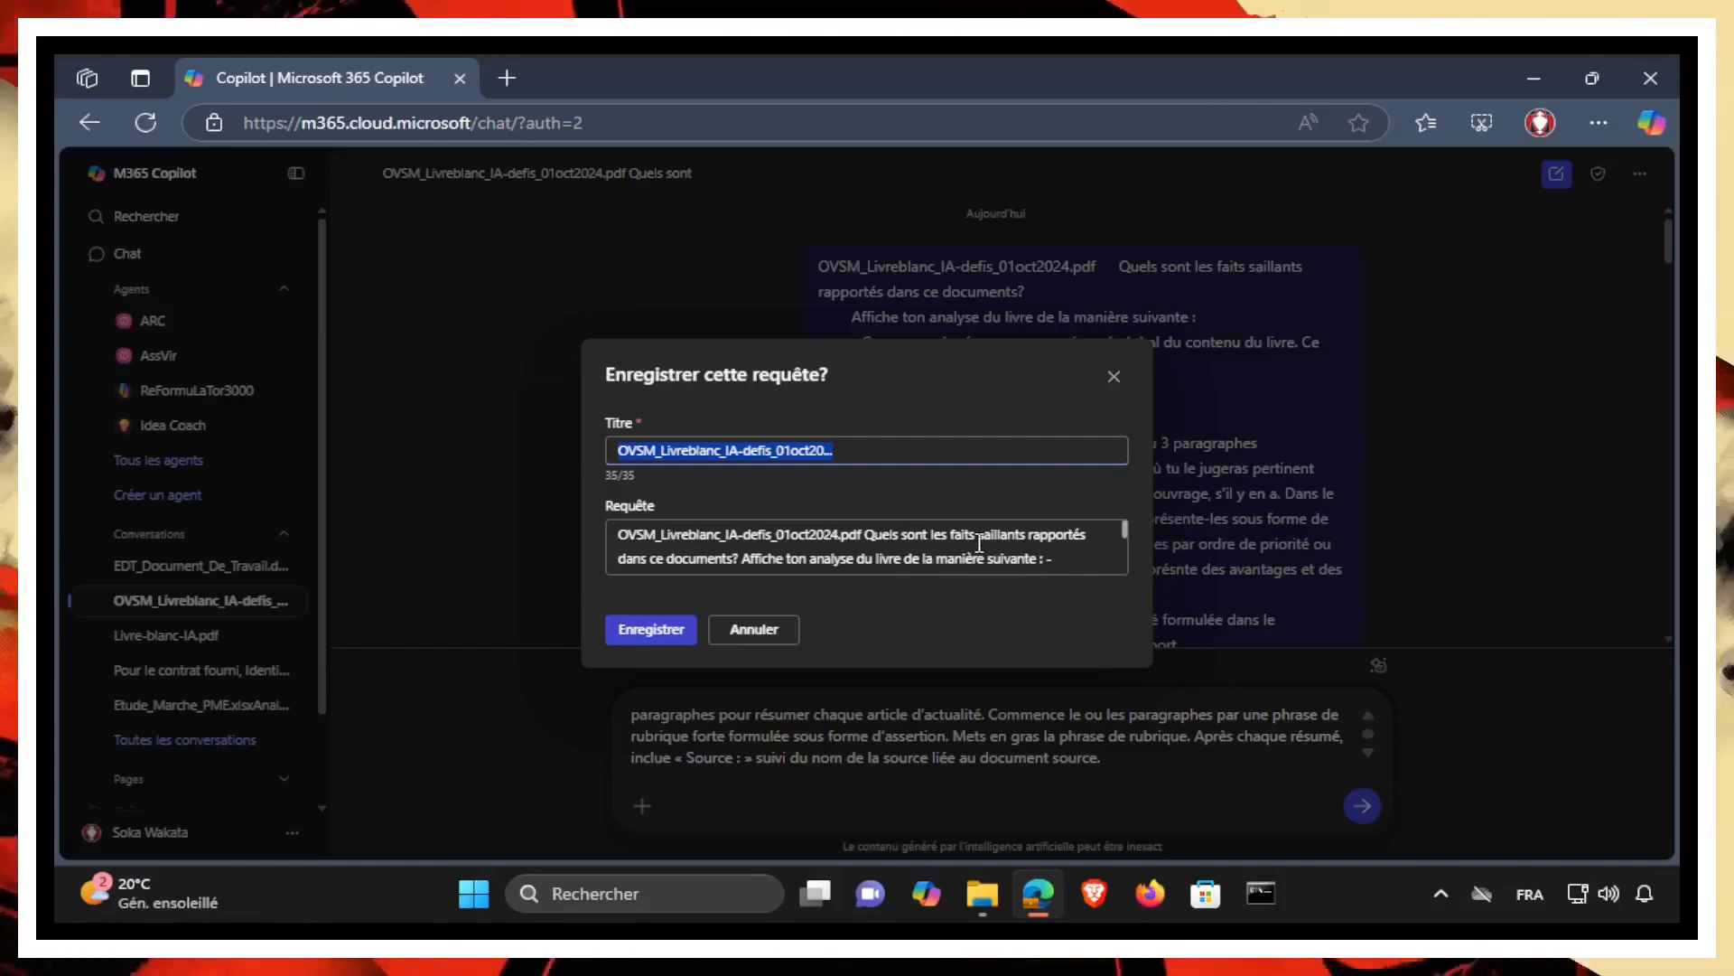
pyautogui.write('An')
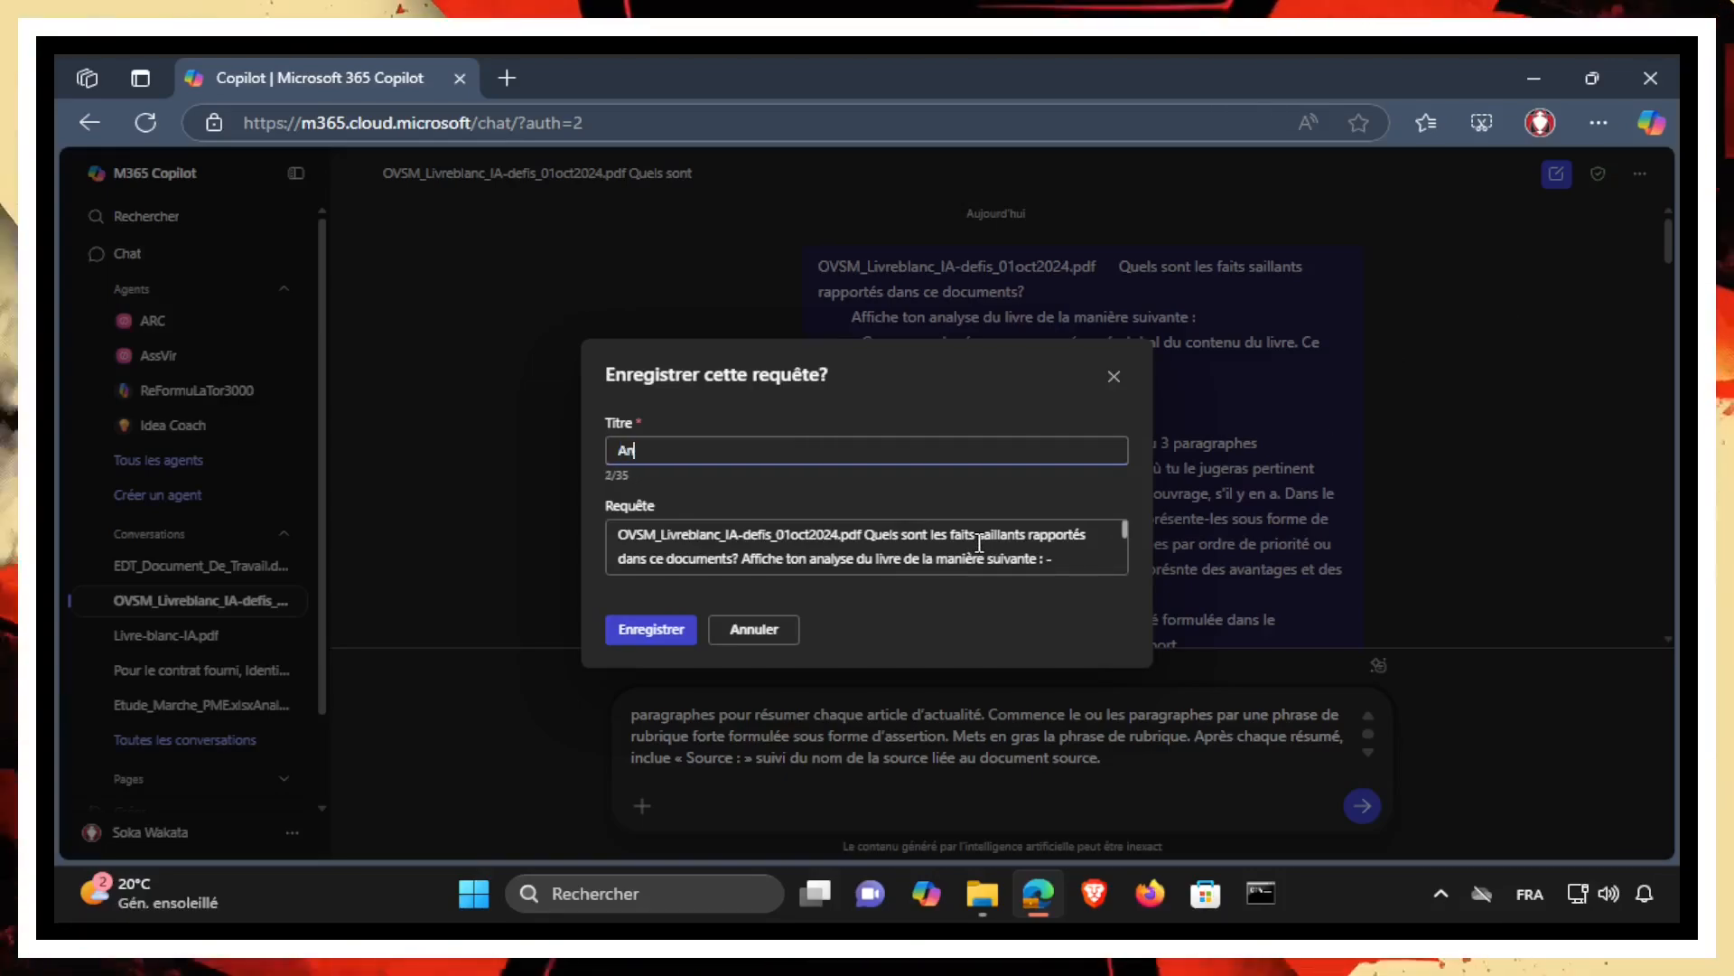
pyautogui.write('alyse Doc')
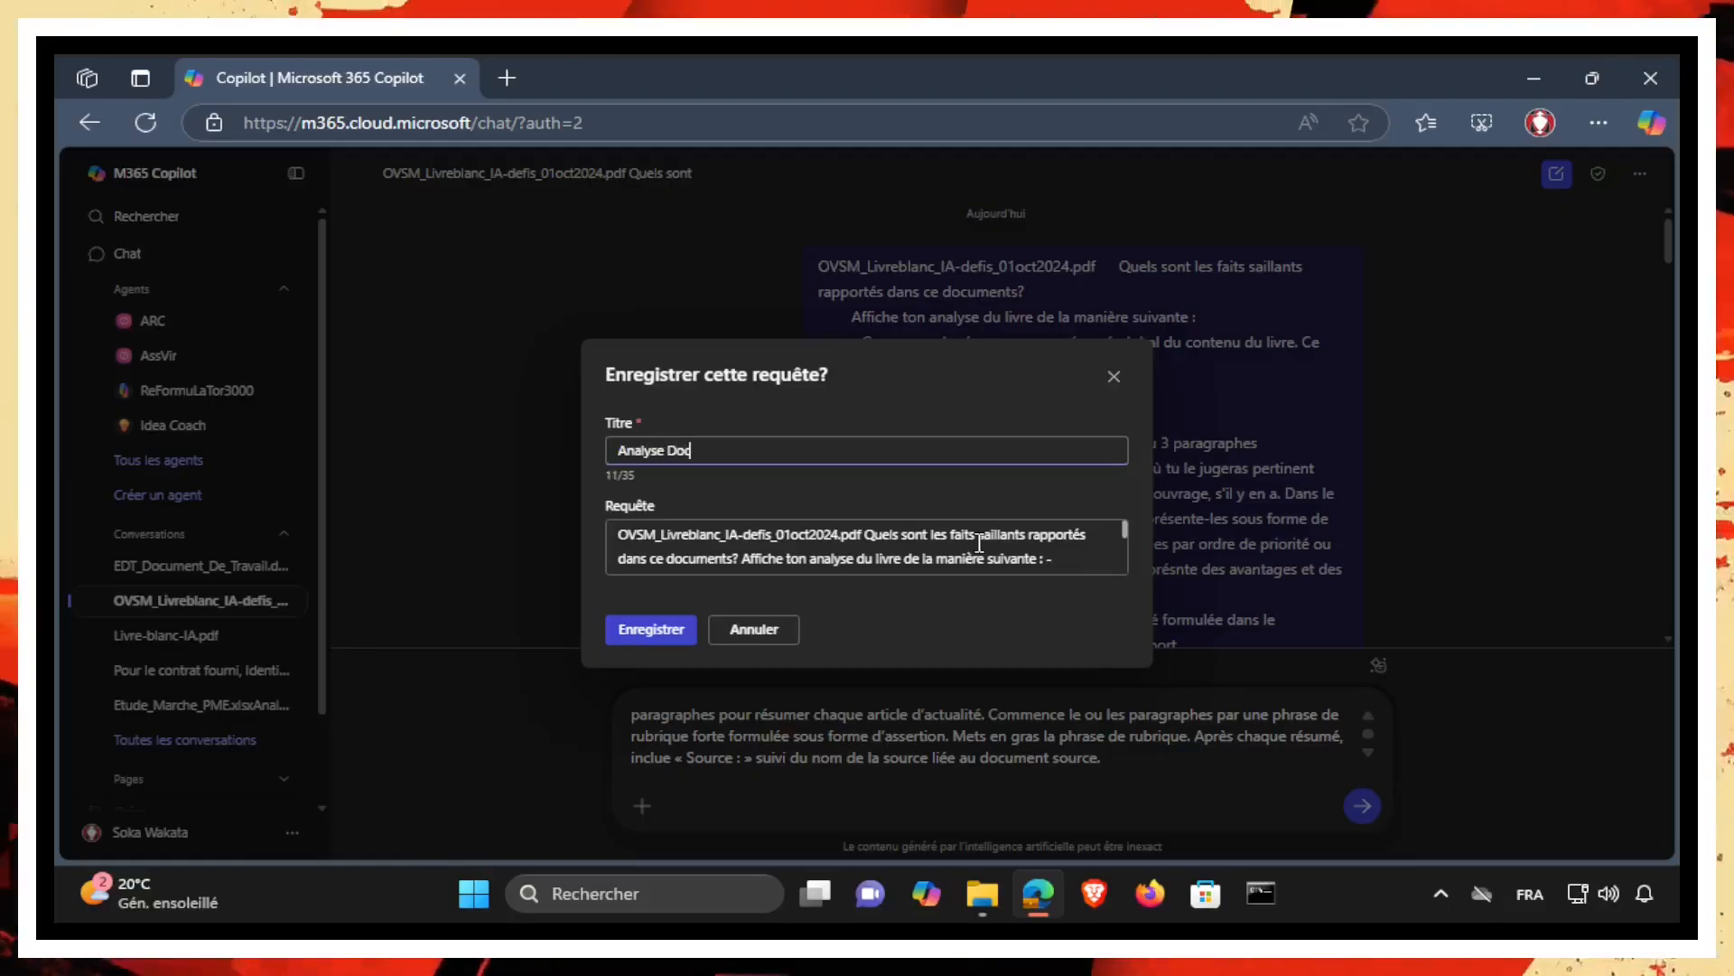
pyautogui.write('ument - Tuto')
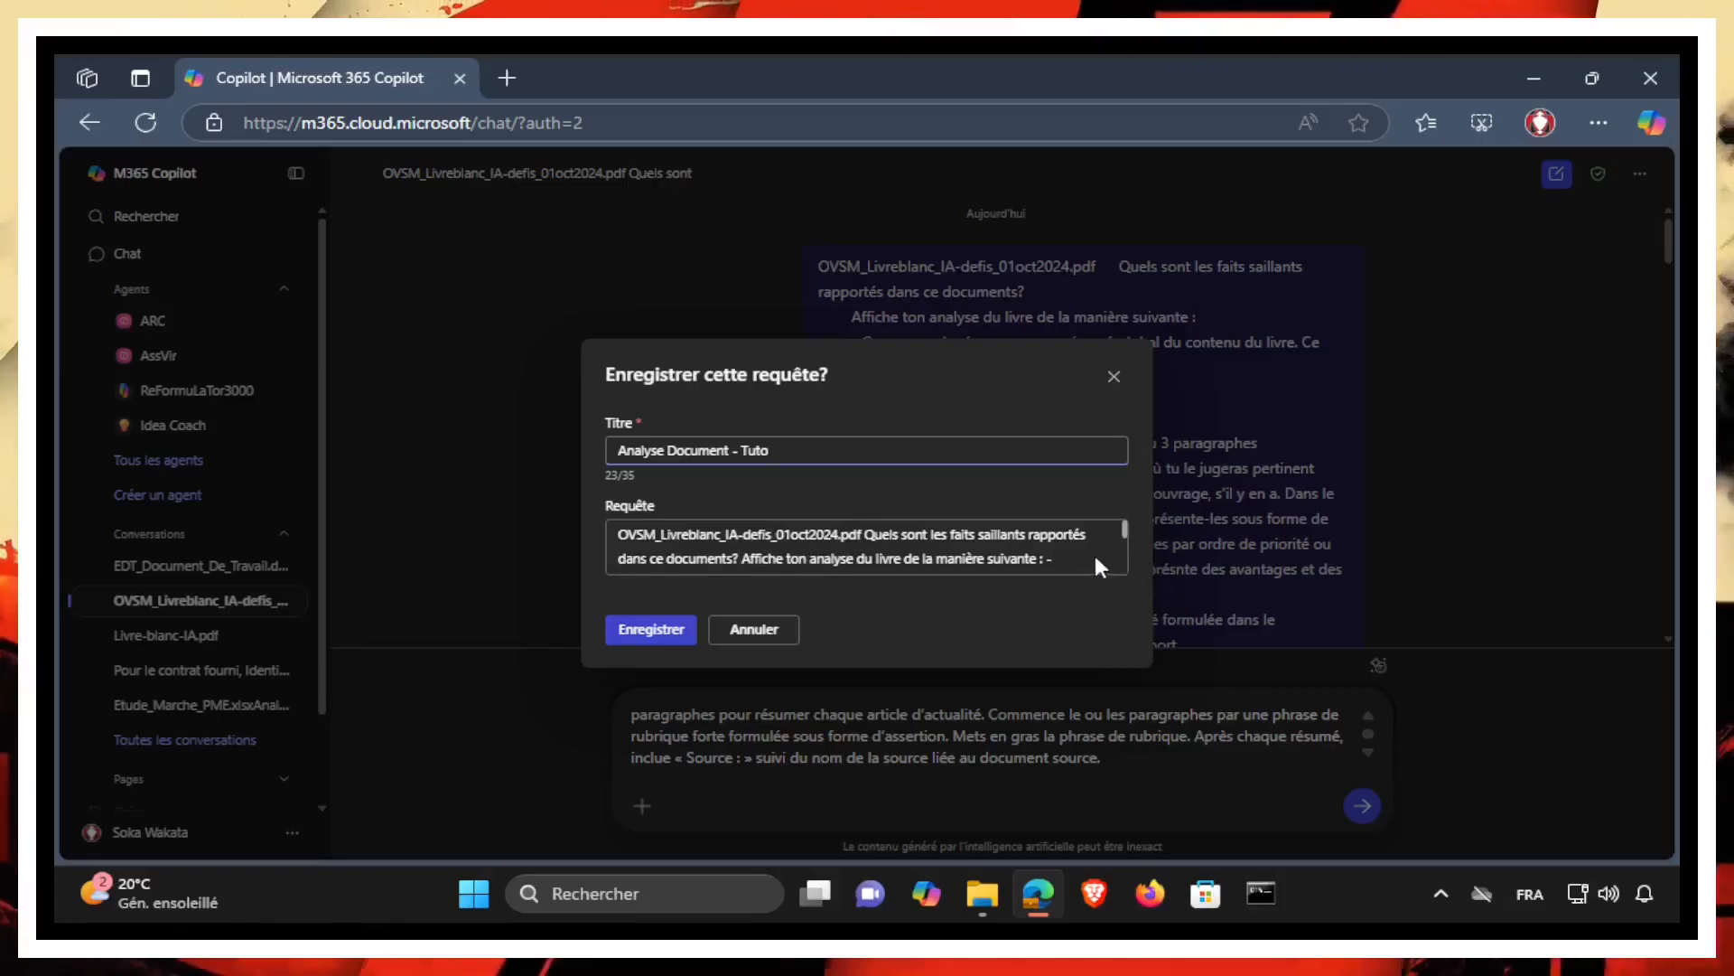
pyautogui.moveTo(842, 555); pyautogui.dragTo(620, 533)
pyautogui.click(705, 535)
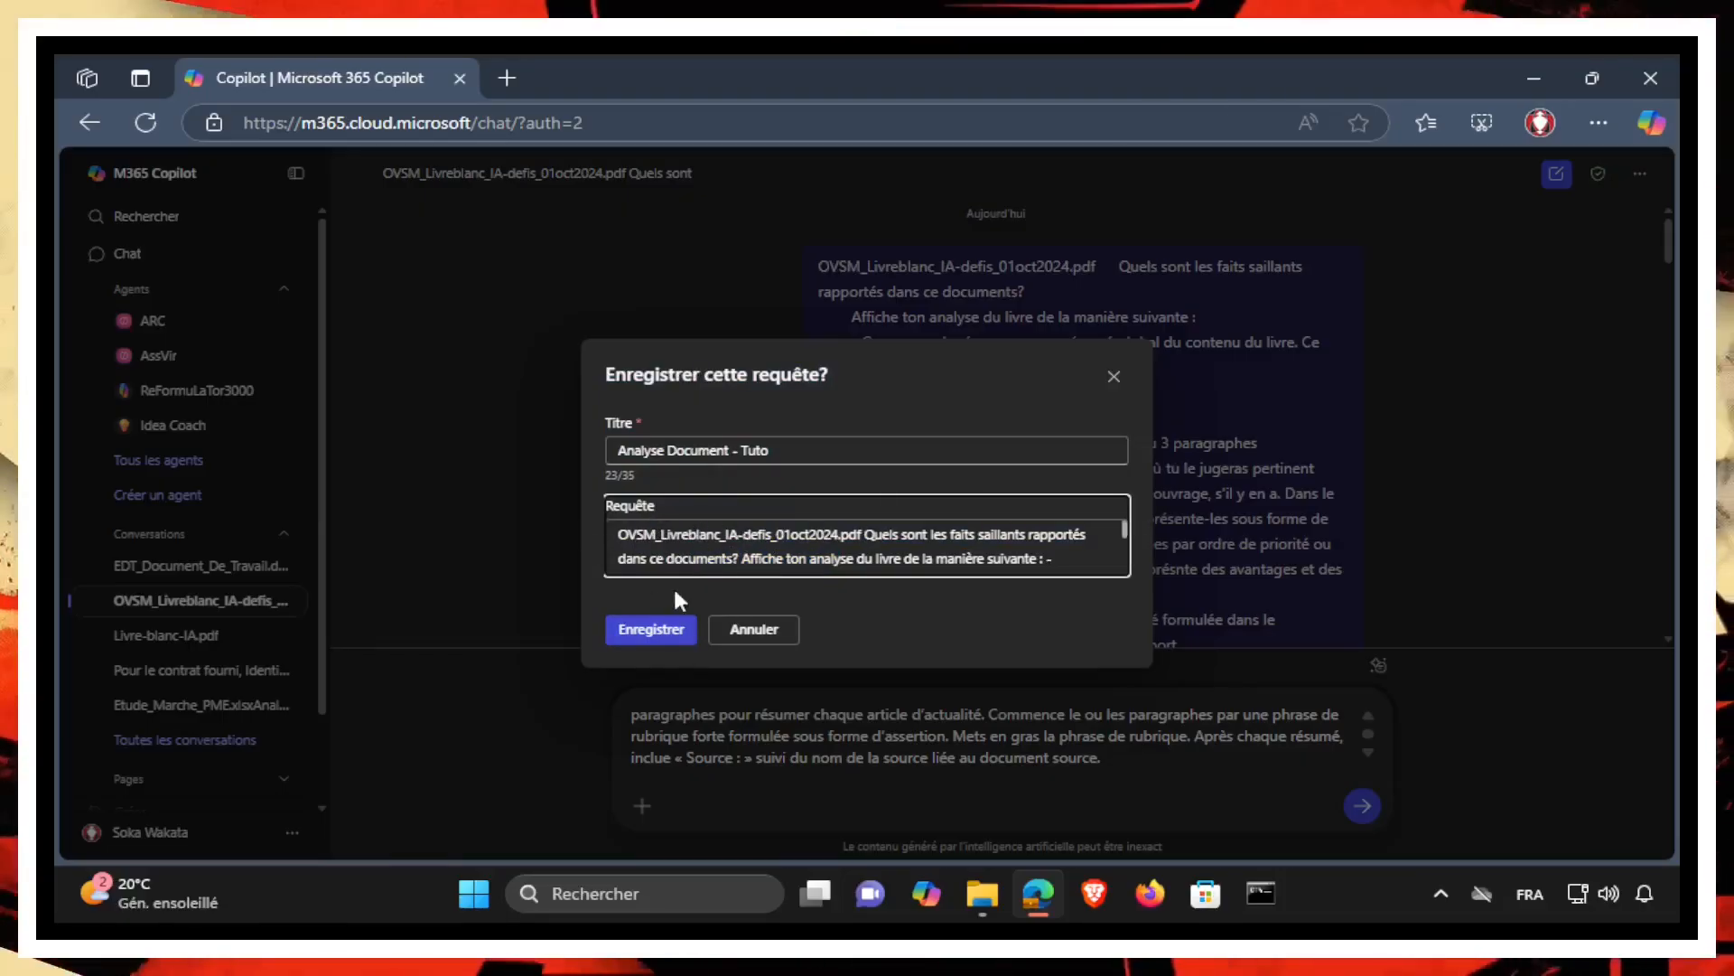
pyautogui.click(652, 630)
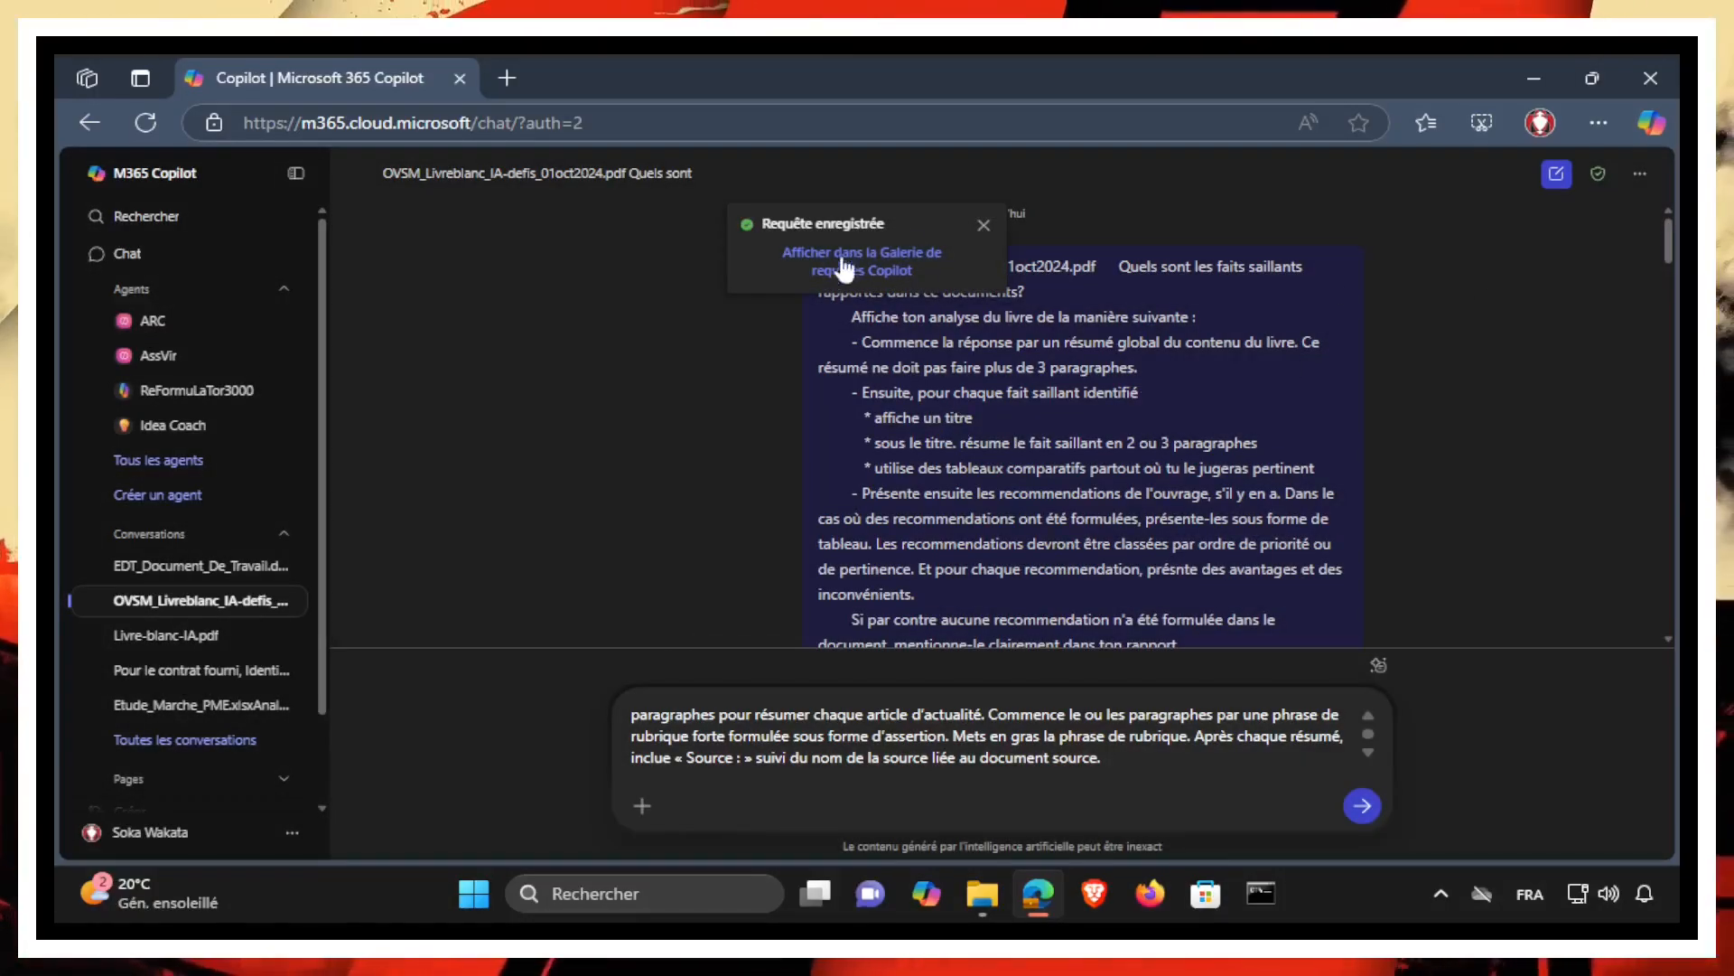
pyautogui.click(982, 226)
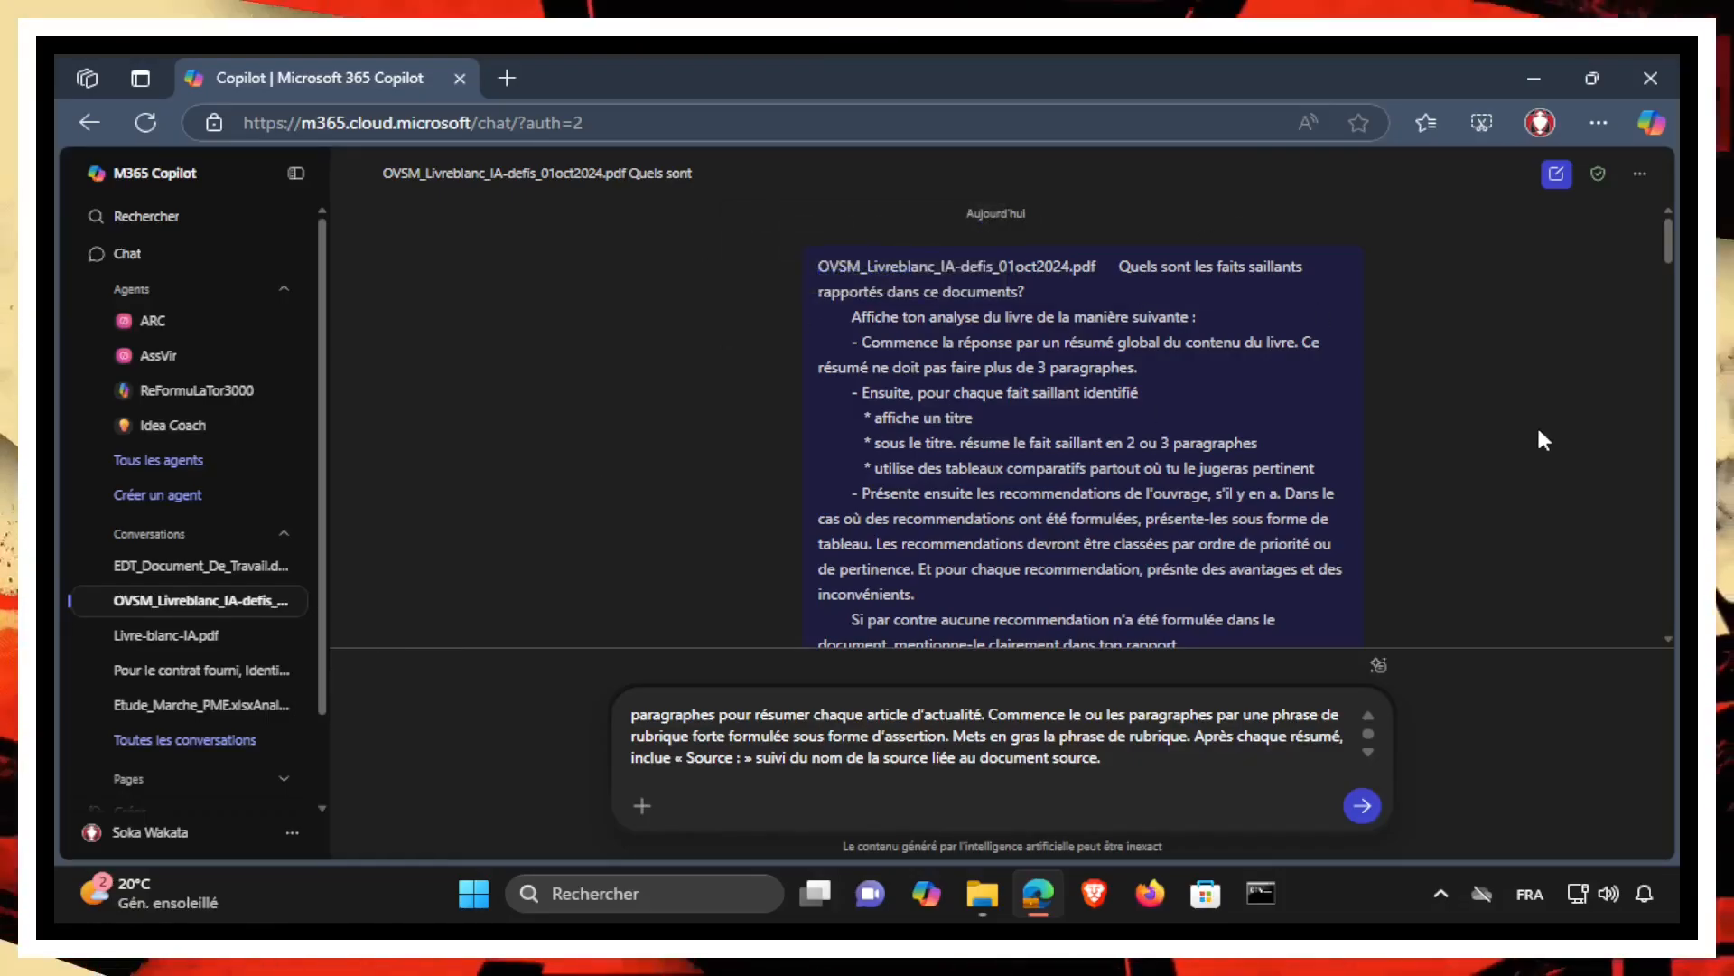
# Start a new chat and clear the leftover news prompt from the message.
pyautogui.click(1555, 176)
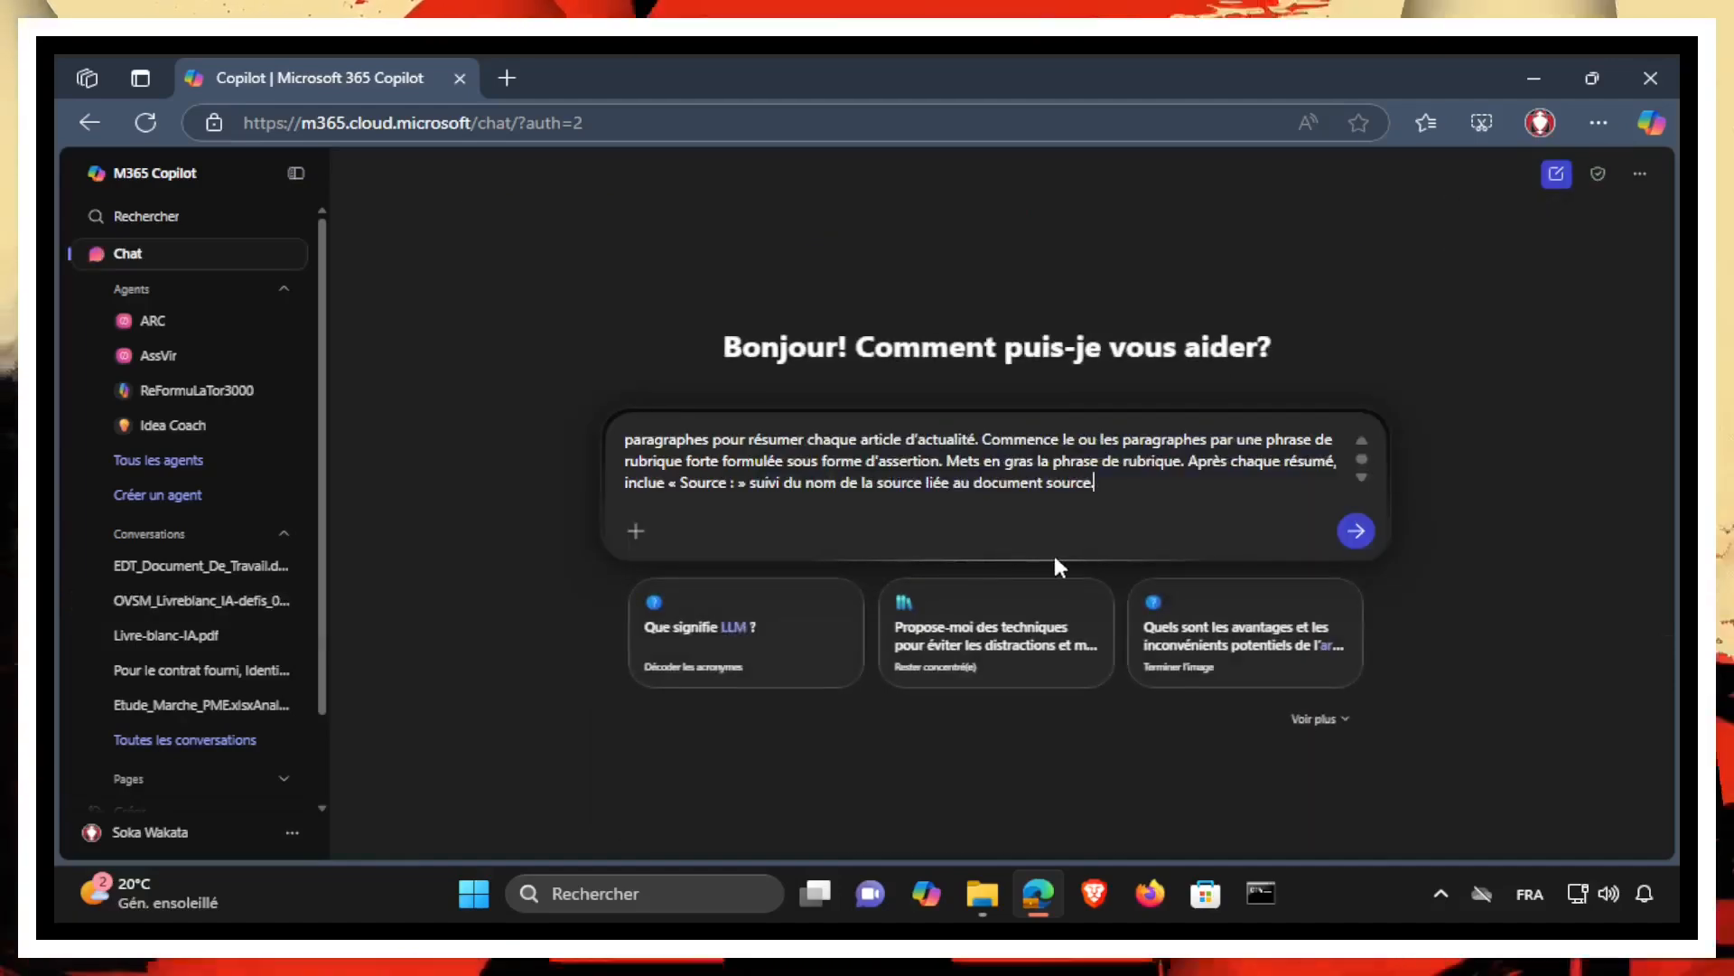
pyautogui.moveTo(1120, 482); pyautogui.dragTo(586, 437)
pyautogui.press('BackSpace')
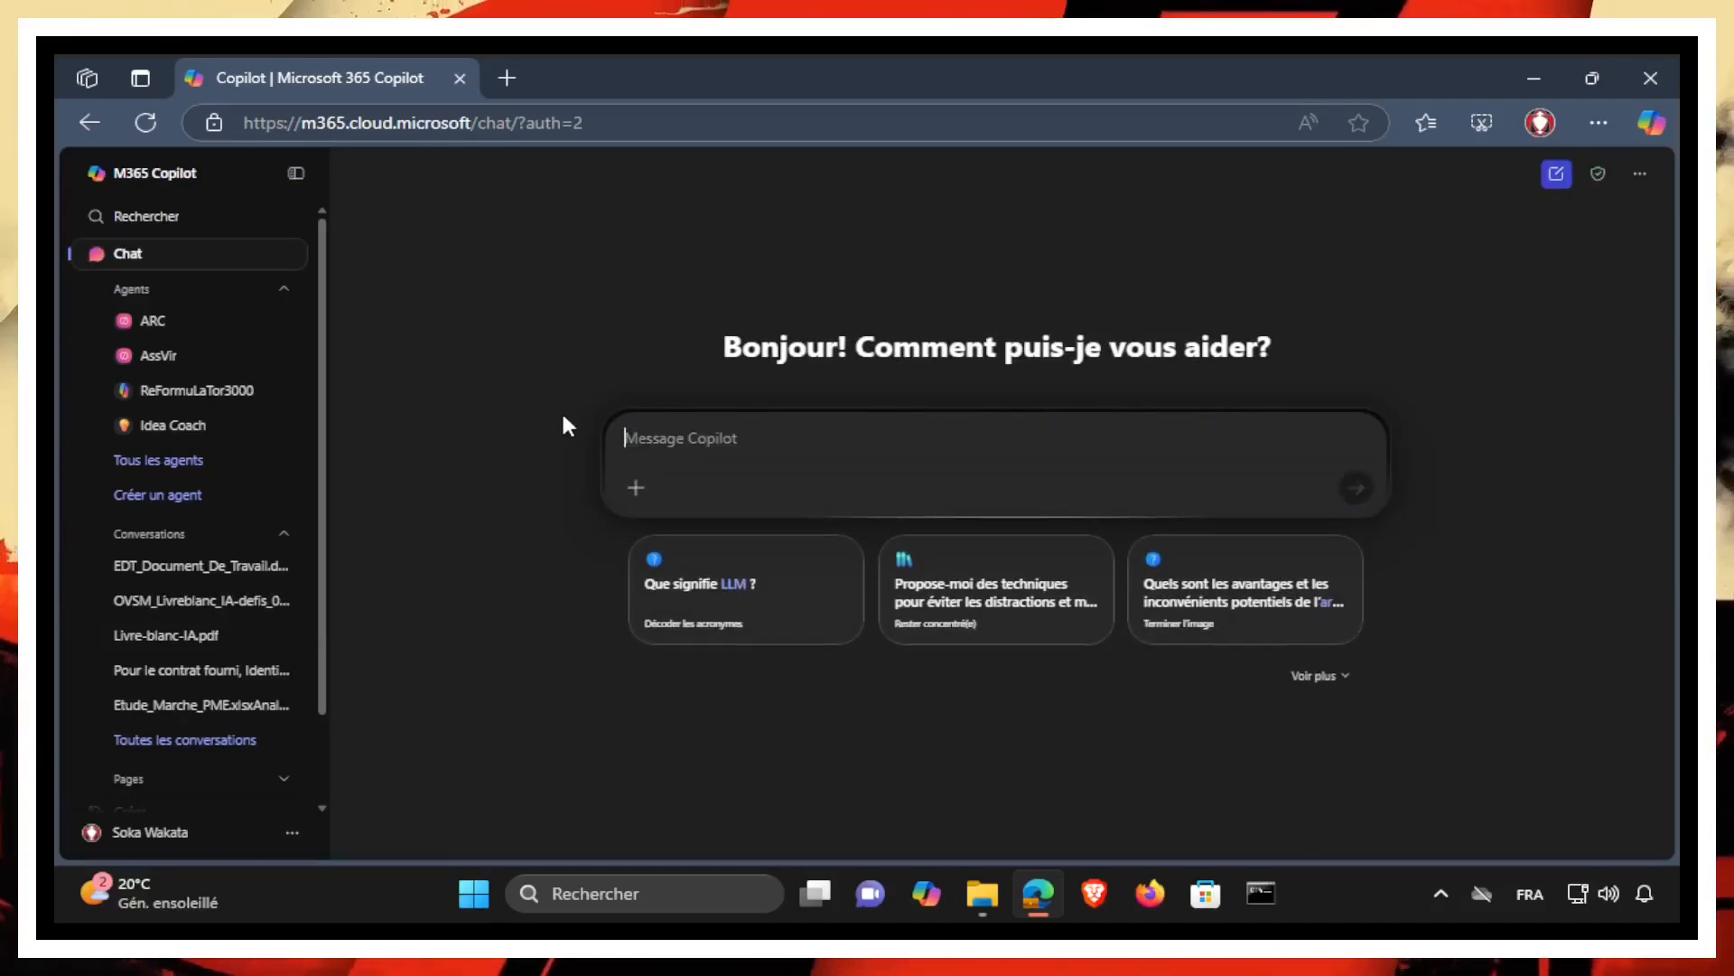
# Insert the saved prompt "Analyse Document - Tuto" from the personal prompts in the prompt gallery.
pyautogui.click(1316, 676)
pyautogui.scroll(-3, 1311, 691)
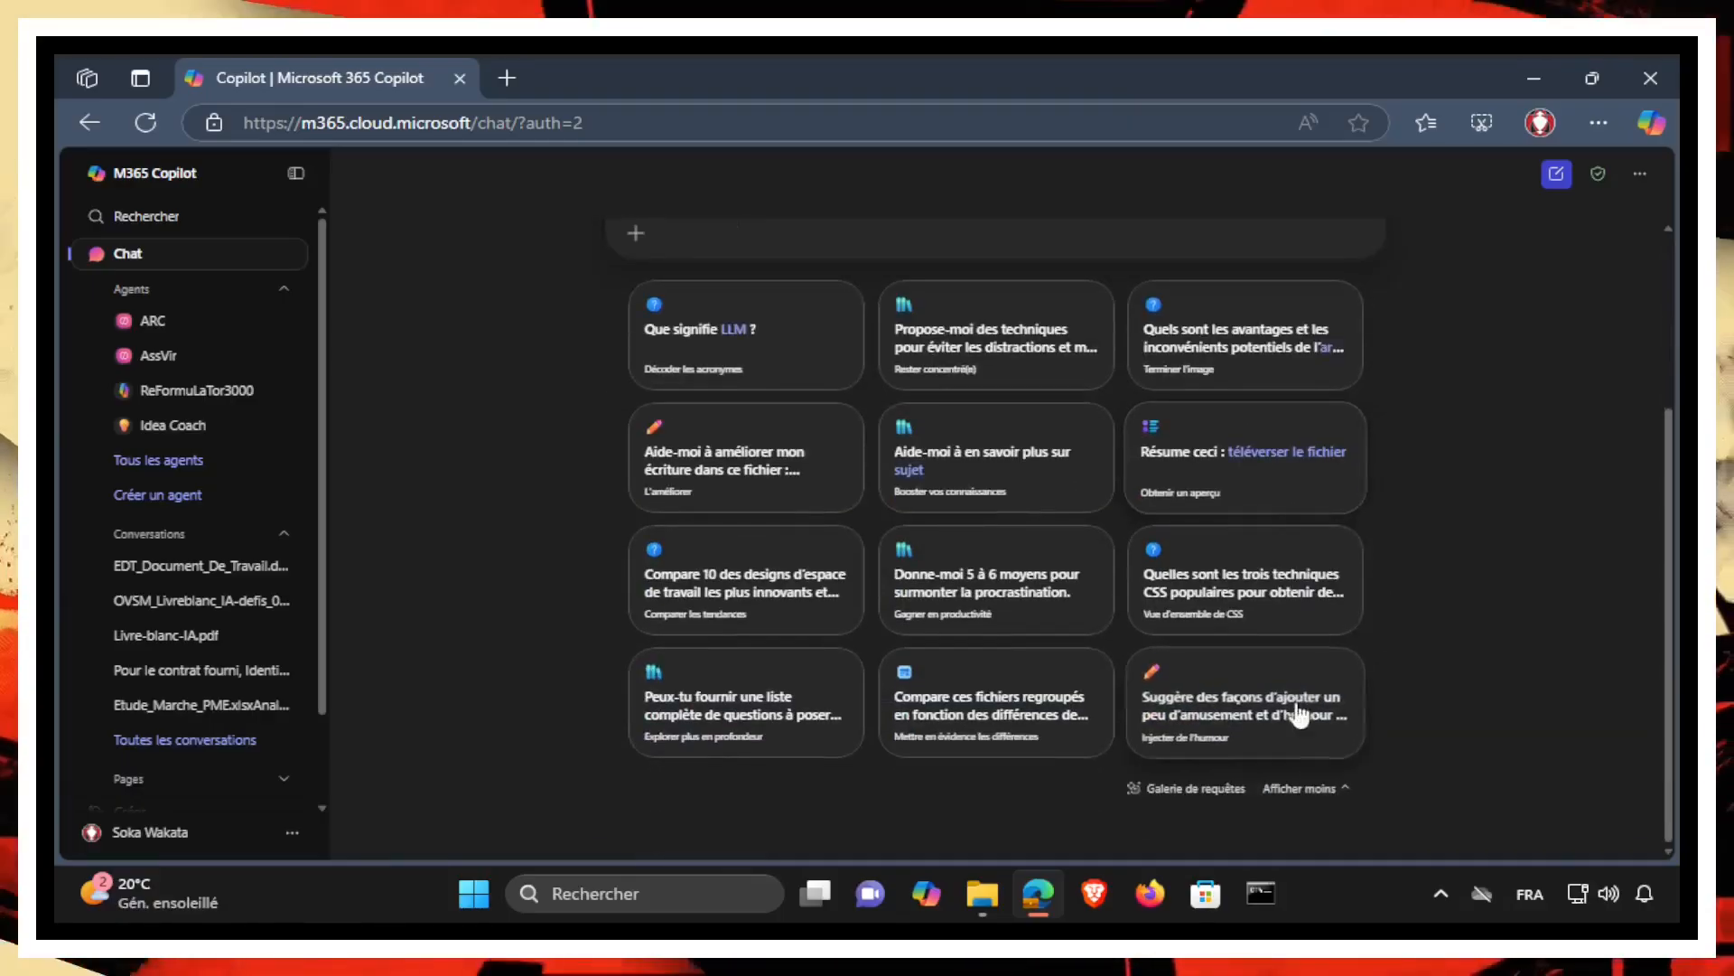
pyautogui.click(1177, 788)
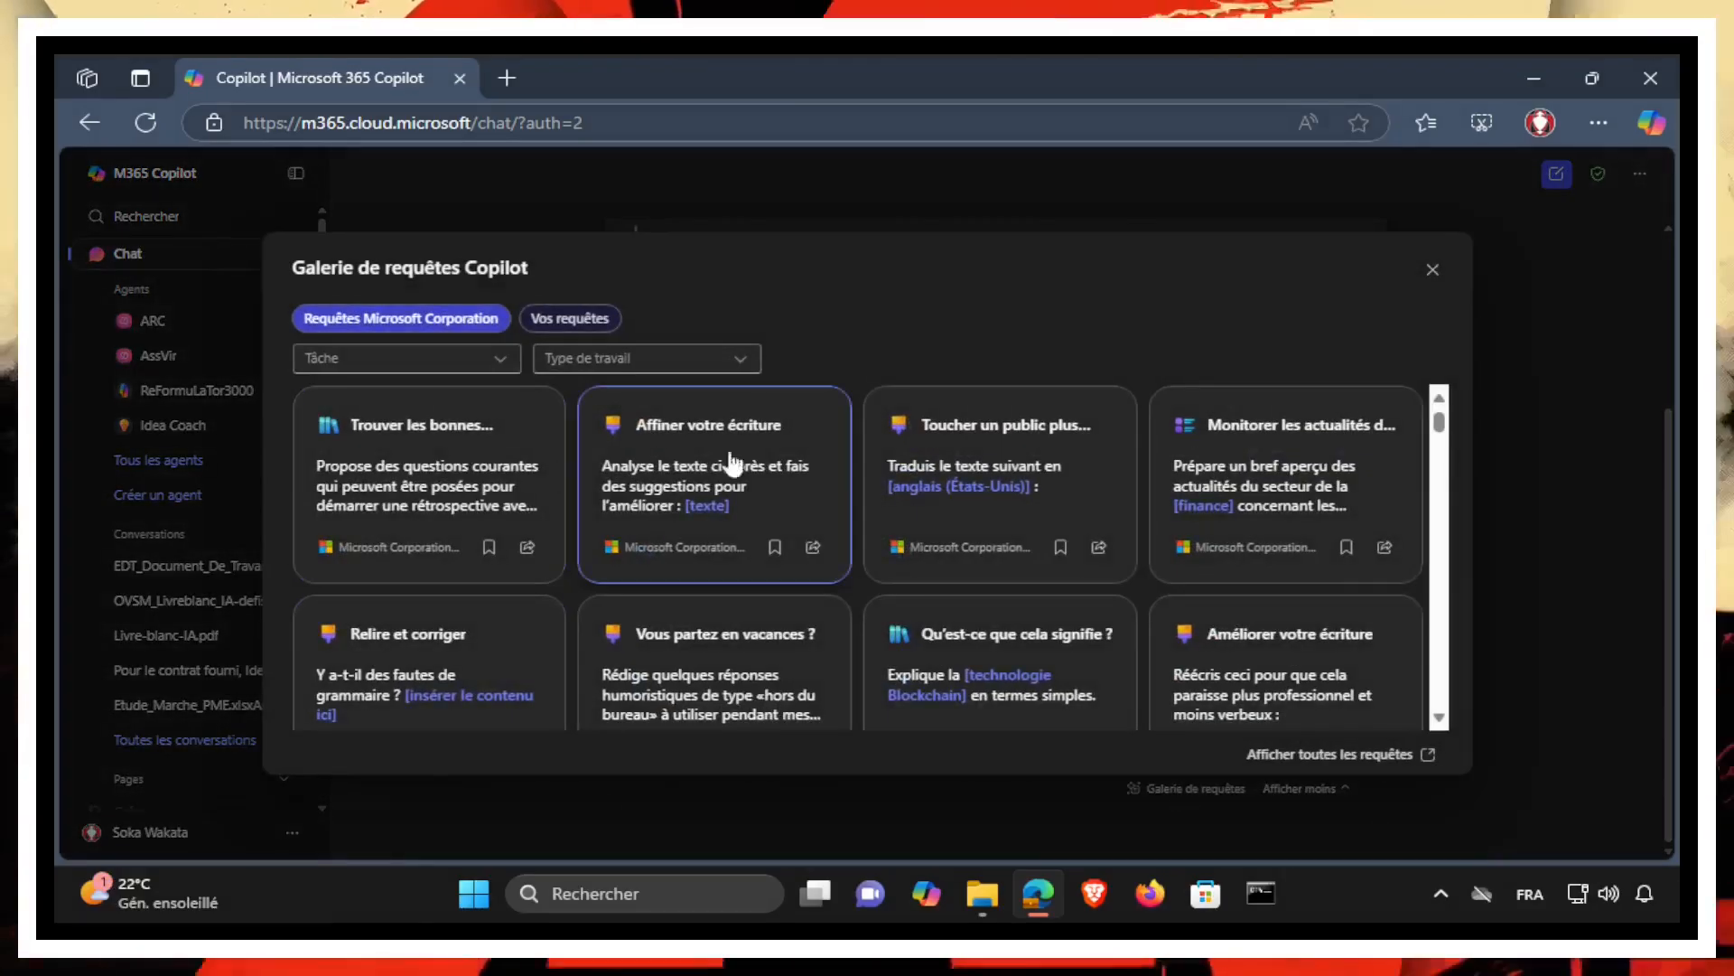
pyautogui.scroll(-4, 1278, 549)
pyautogui.scroll(-10, 1274, 546)
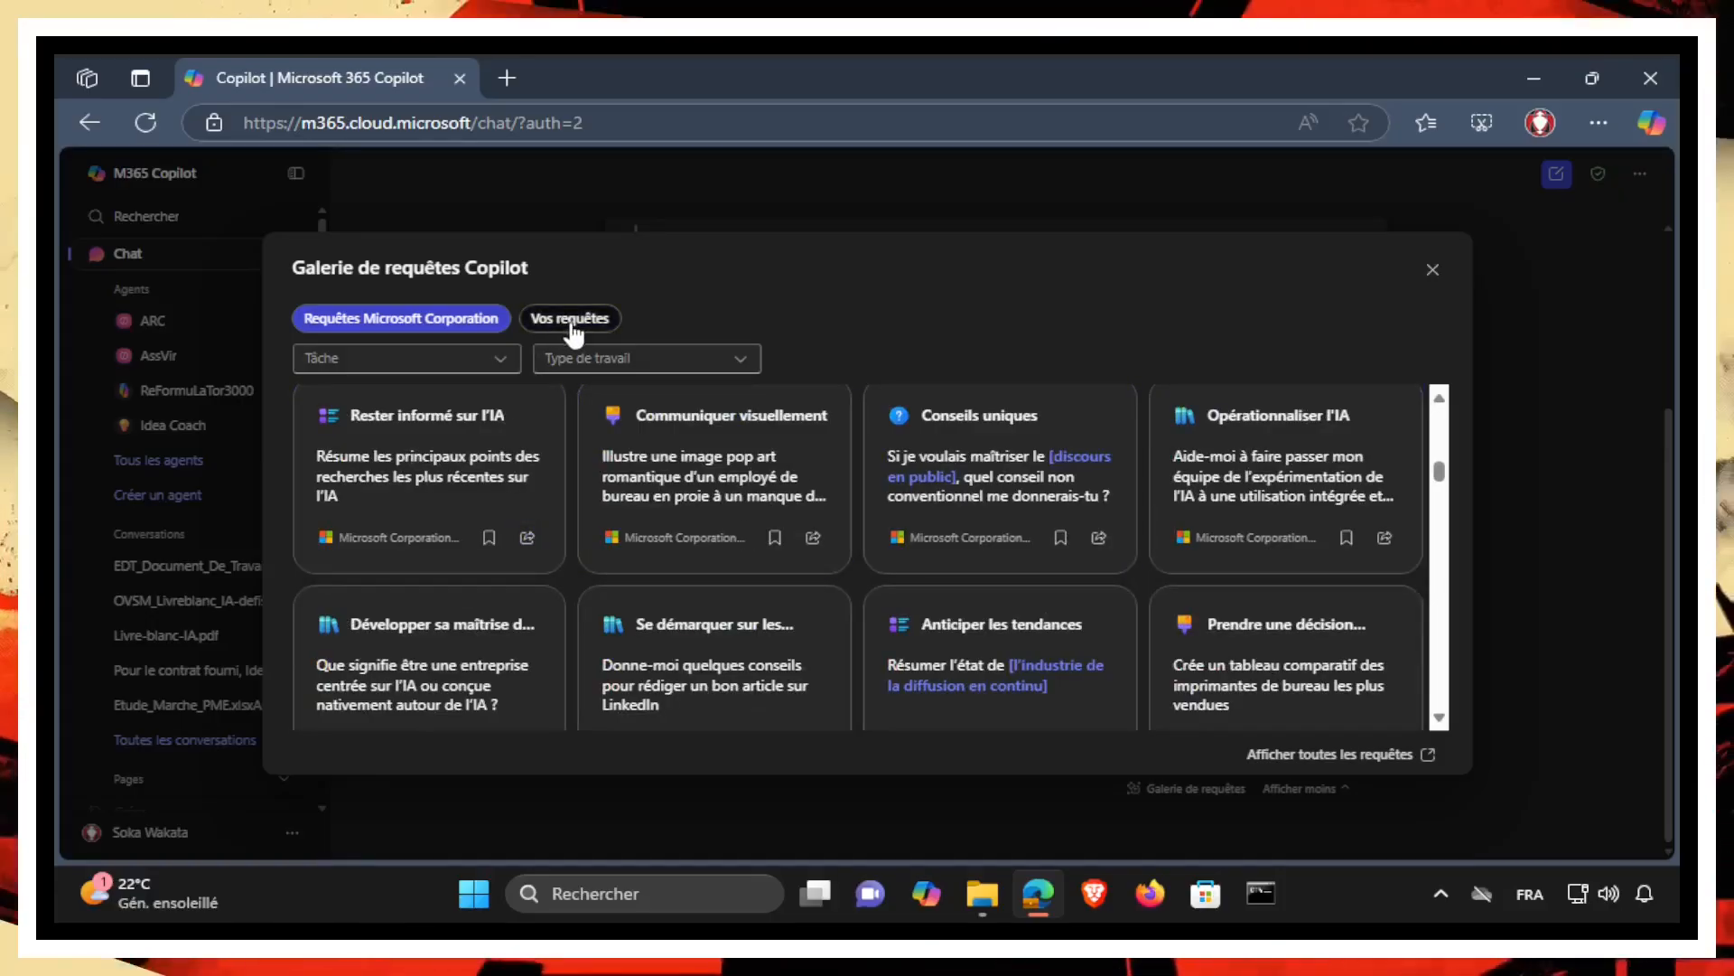
pyautogui.click(571, 321)
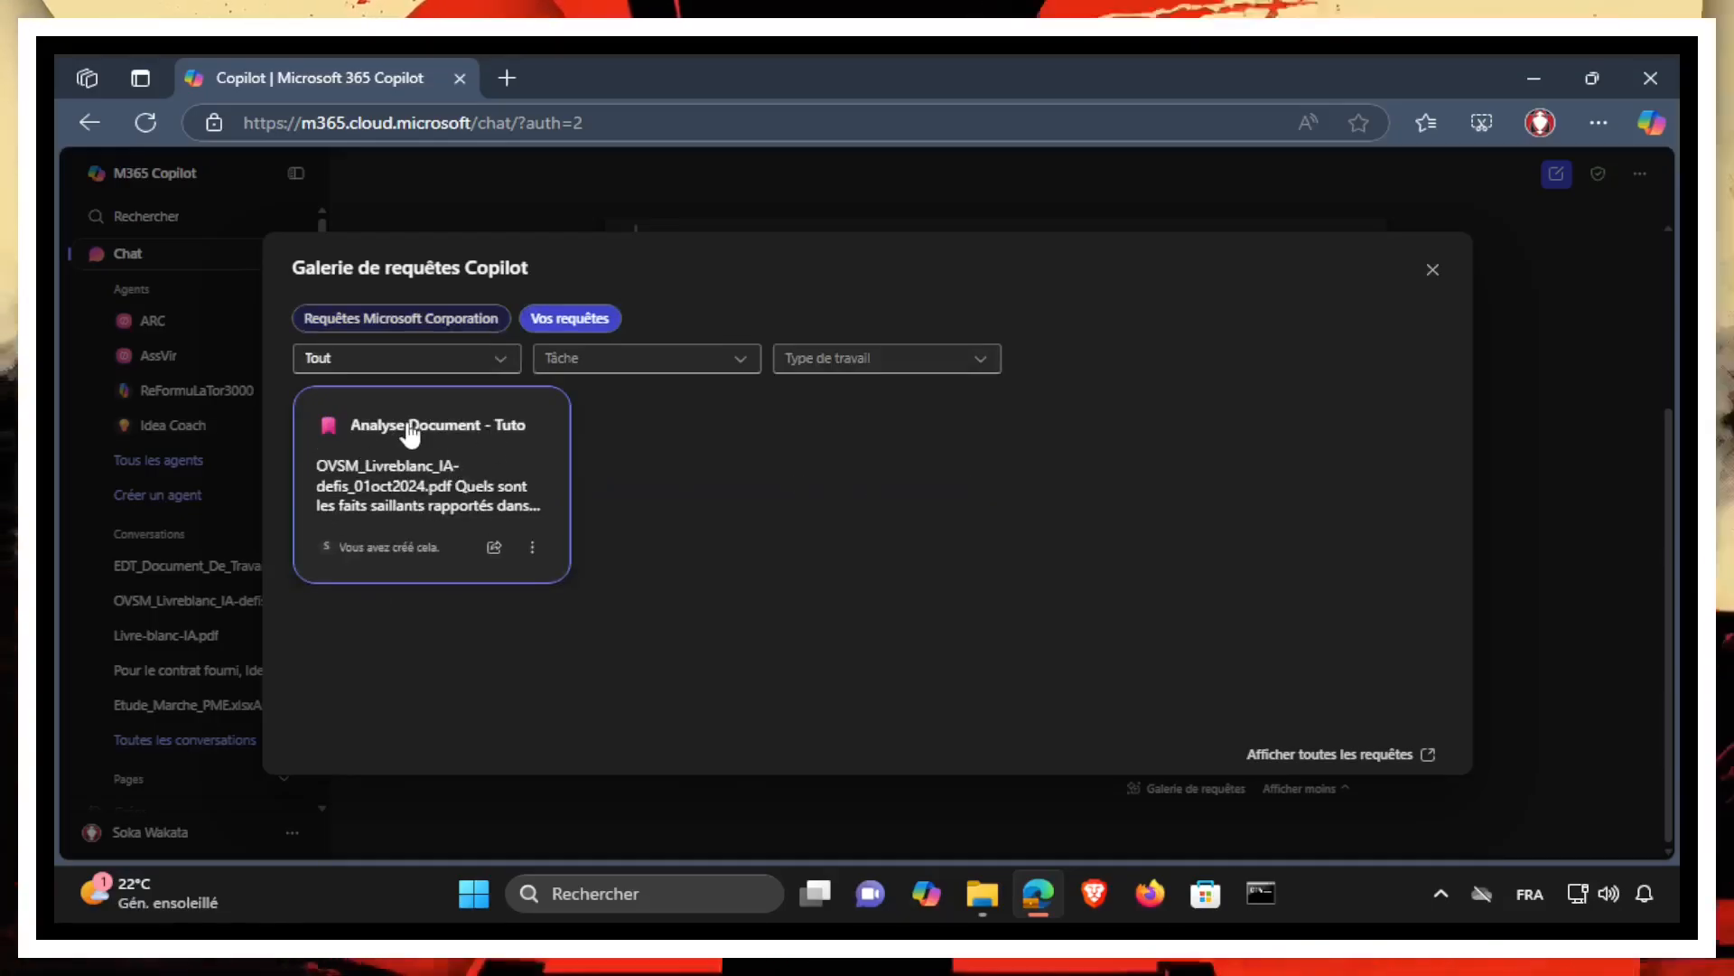
pyautogui.click(436, 476)
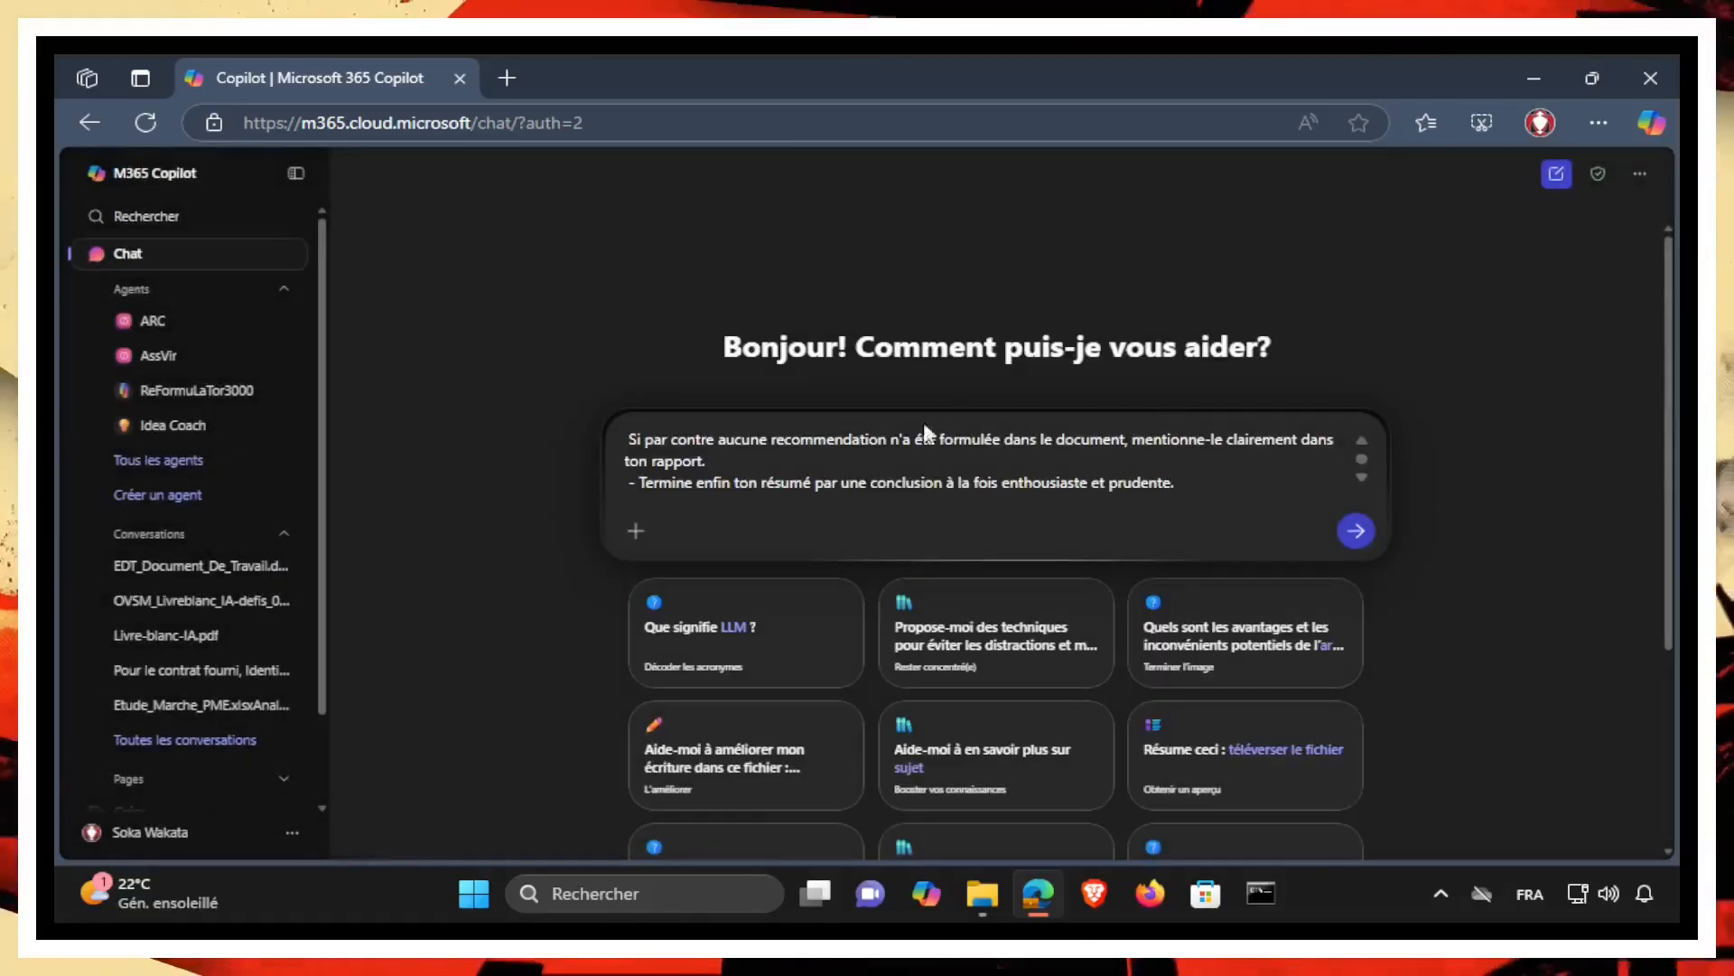
# Delete the file name OVSM_Livreblanc_IA-defis_01oct2024.pdf from the beginning of the inserted prompt.
pyautogui.scroll(5, 1362, 440)
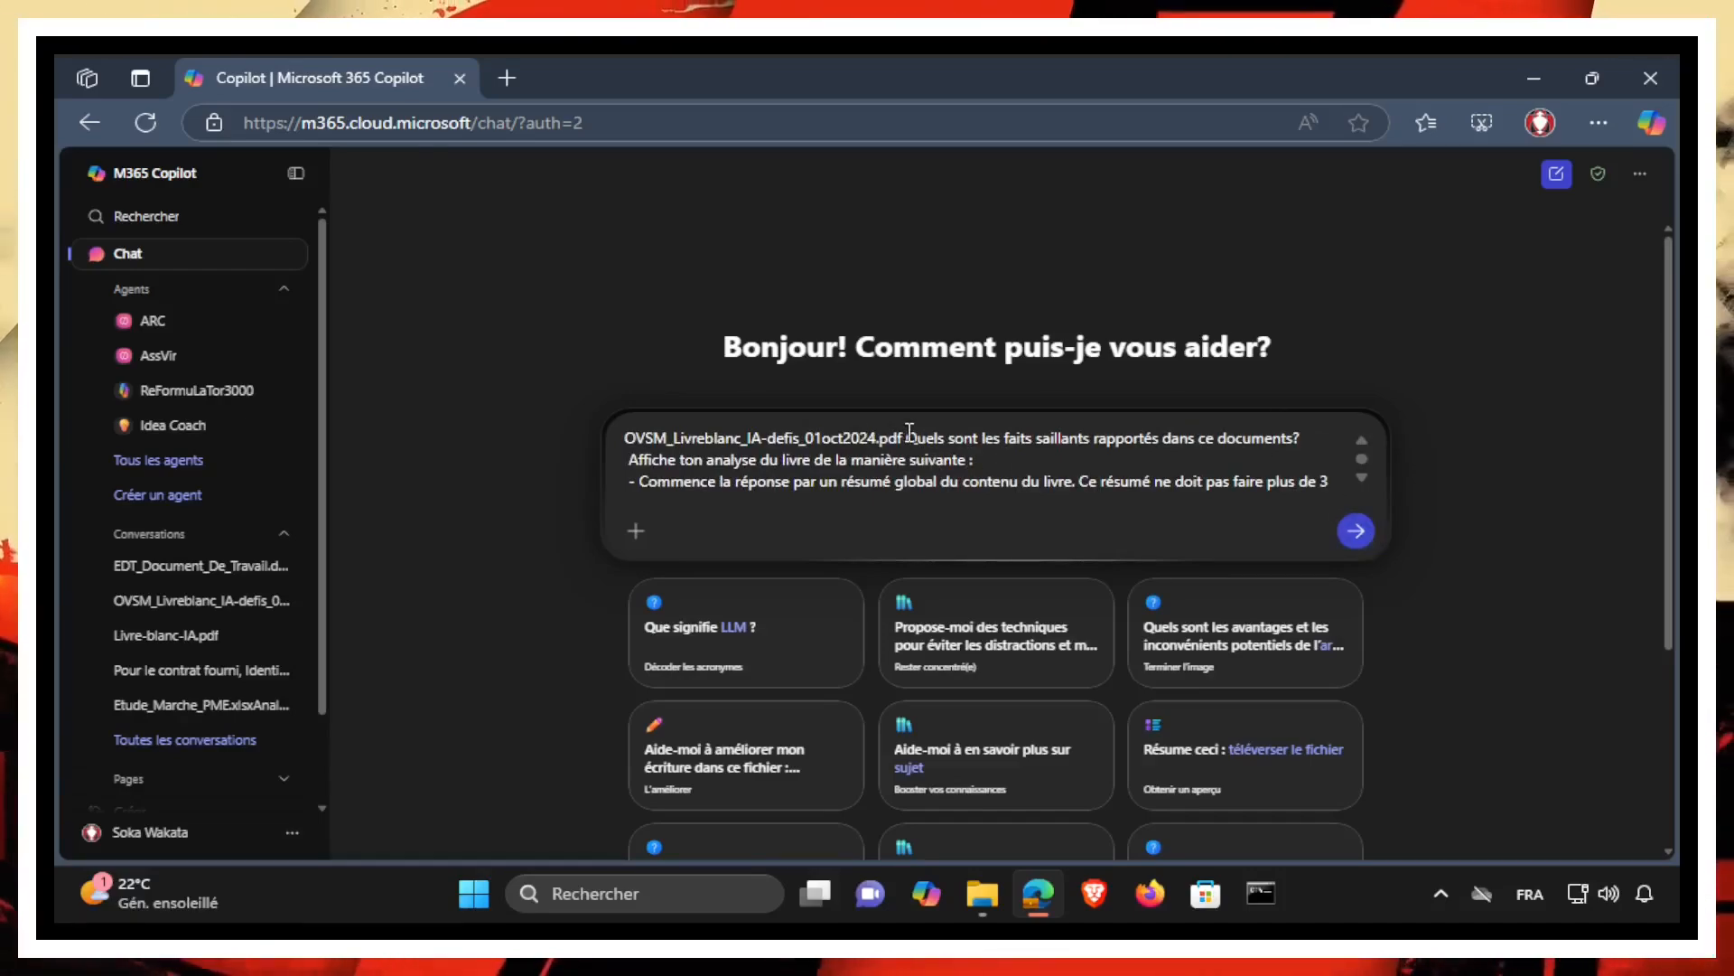
pyautogui.moveTo(899, 437); pyautogui.dragTo(620, 445)
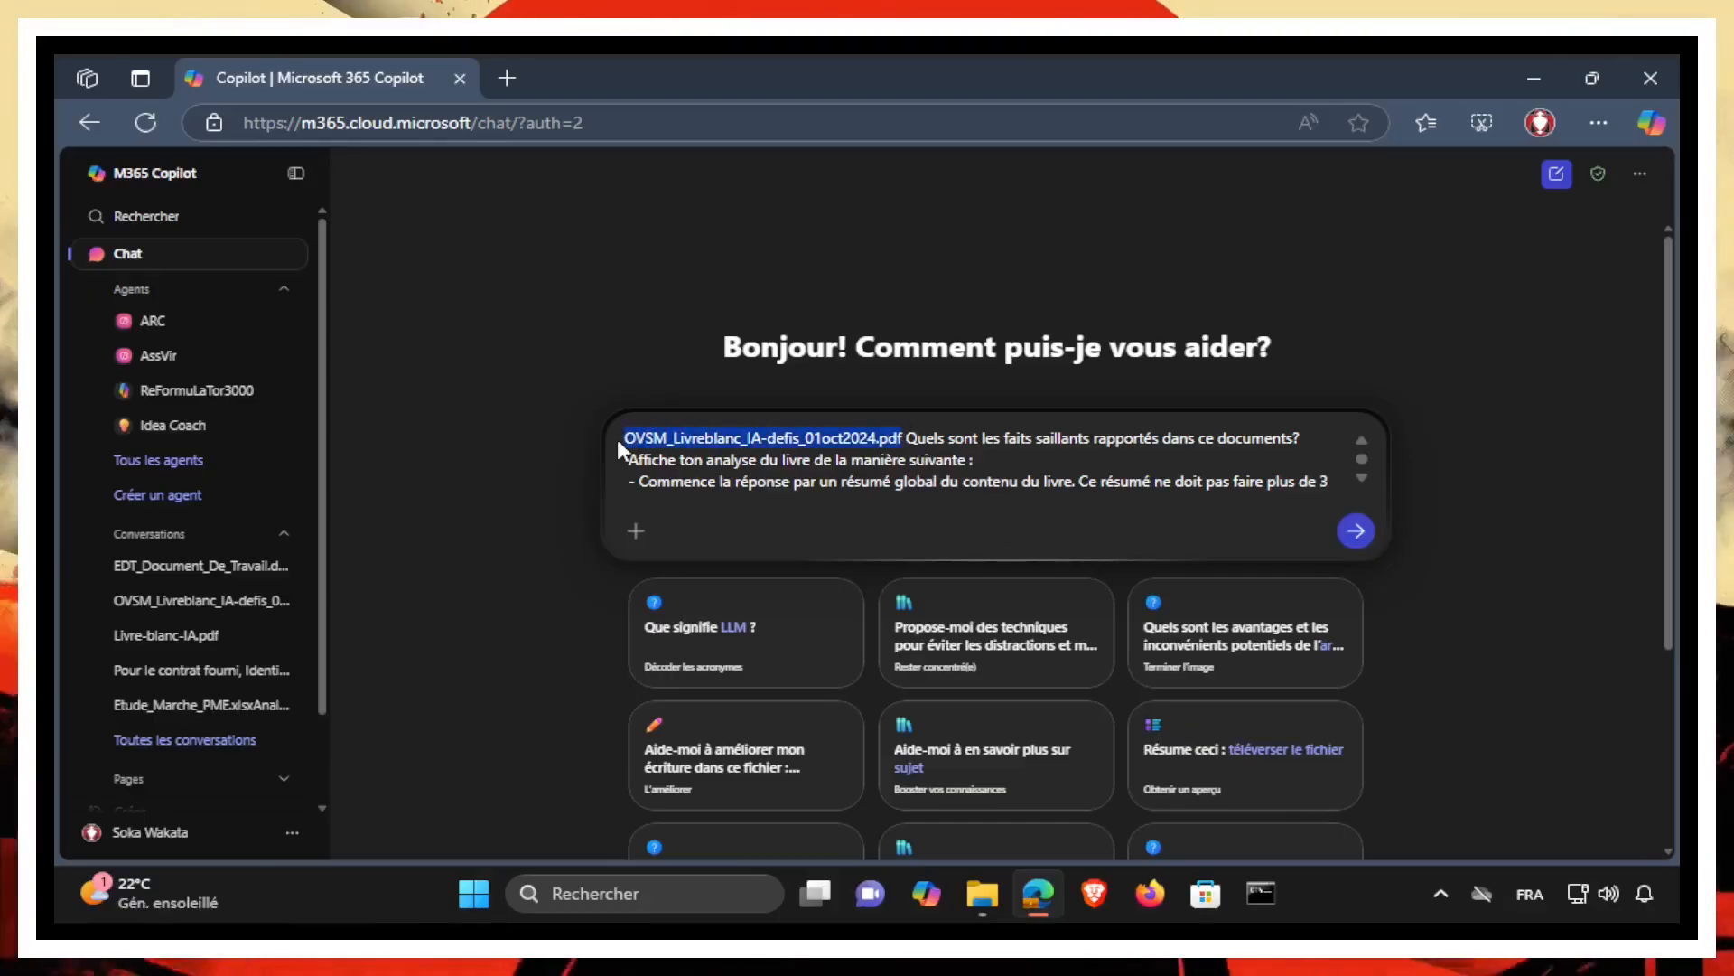
pyautogui.press('BackSpace')
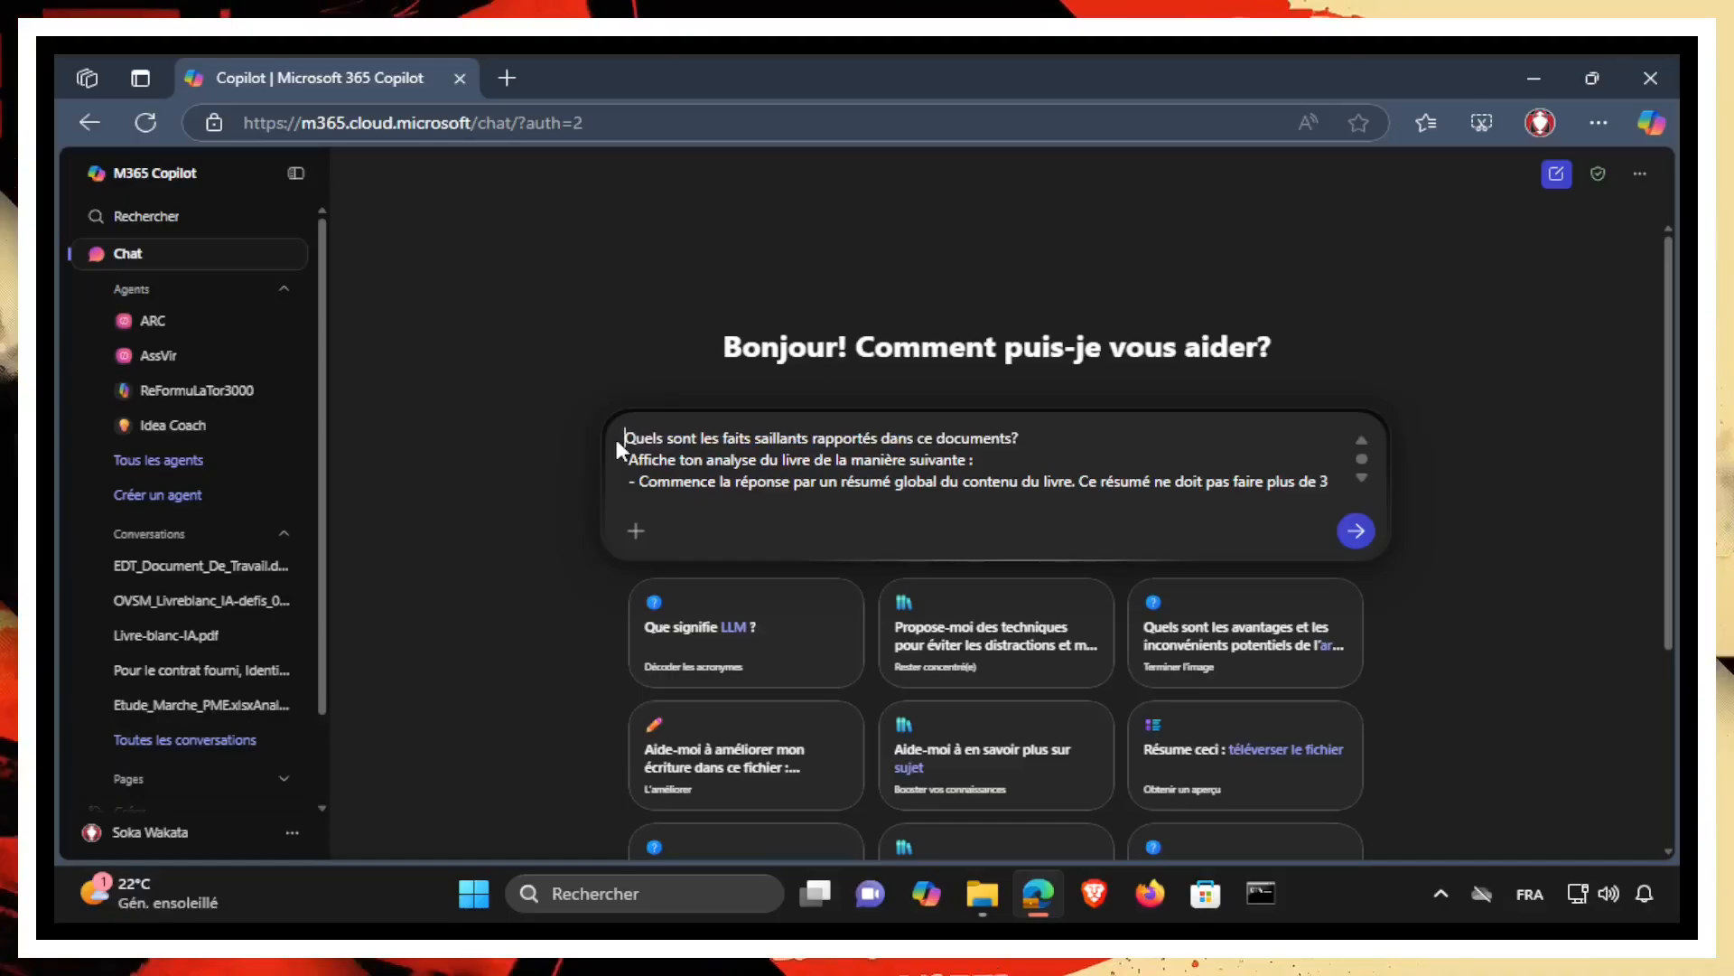
# Attach the PDF Livre-Blanc_Intelligence-artificielle-et-learning from the device's MSCC folder and send the prompt.
pyautogui.click(636, 533)
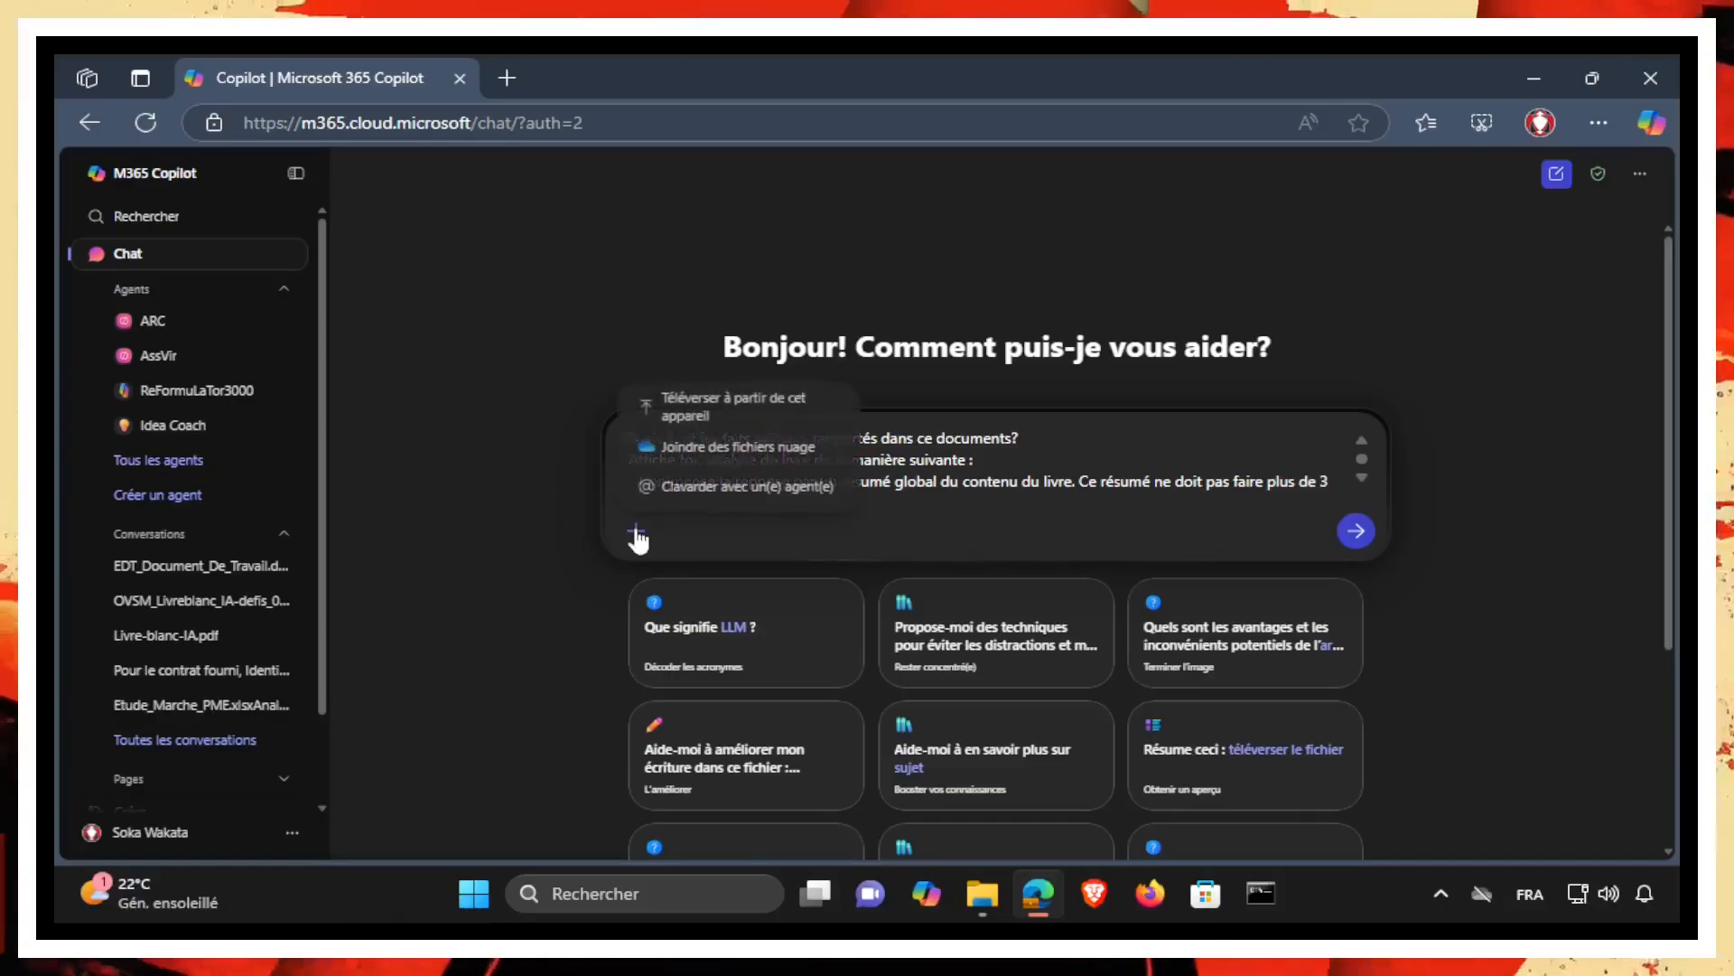
pyautogui.click(736, 411)
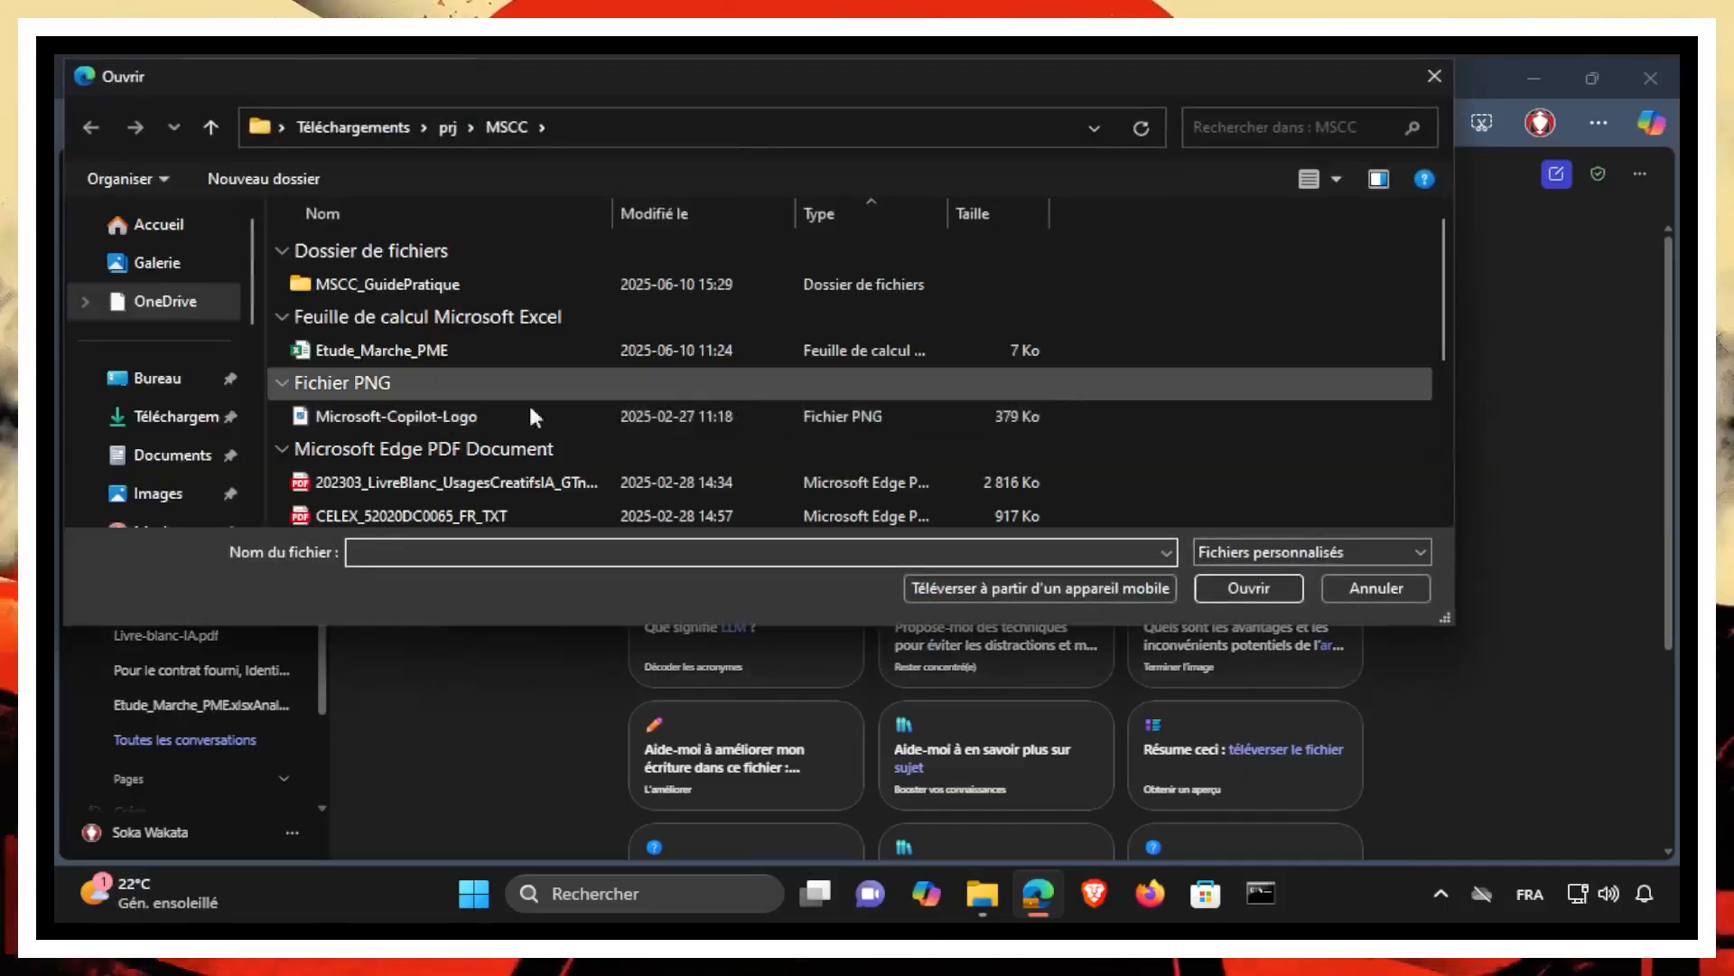
pyautogui.scroll(-3, 542, 420)
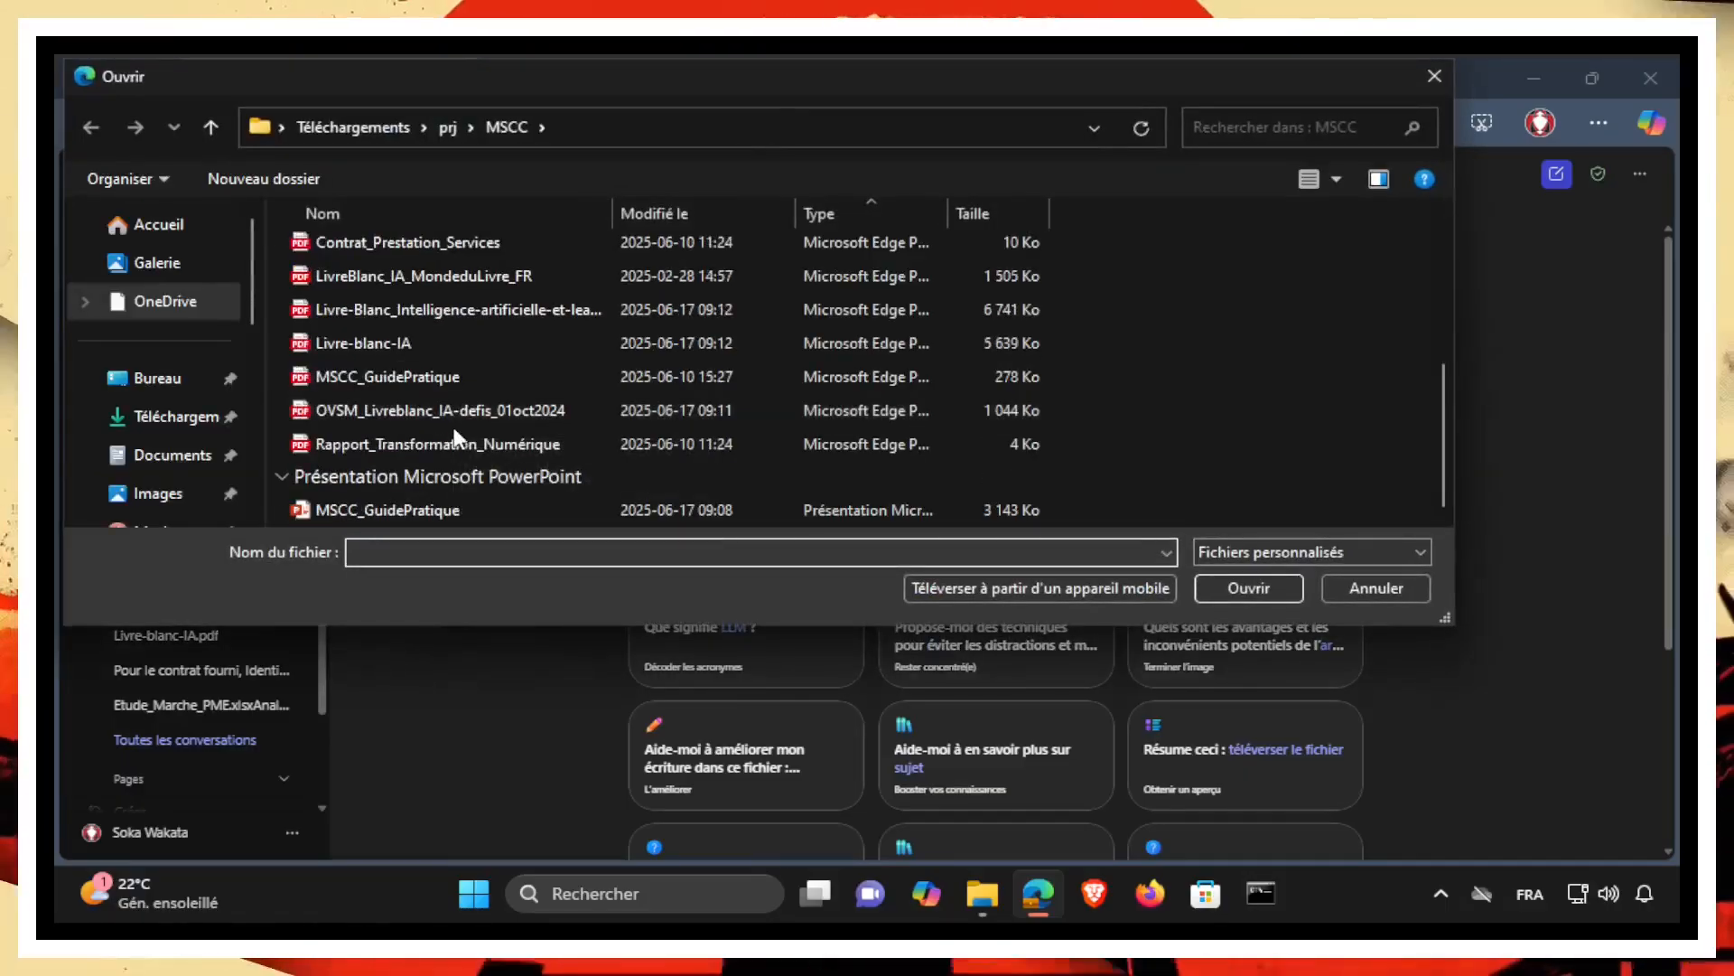
pyautogui.click(435, 316)
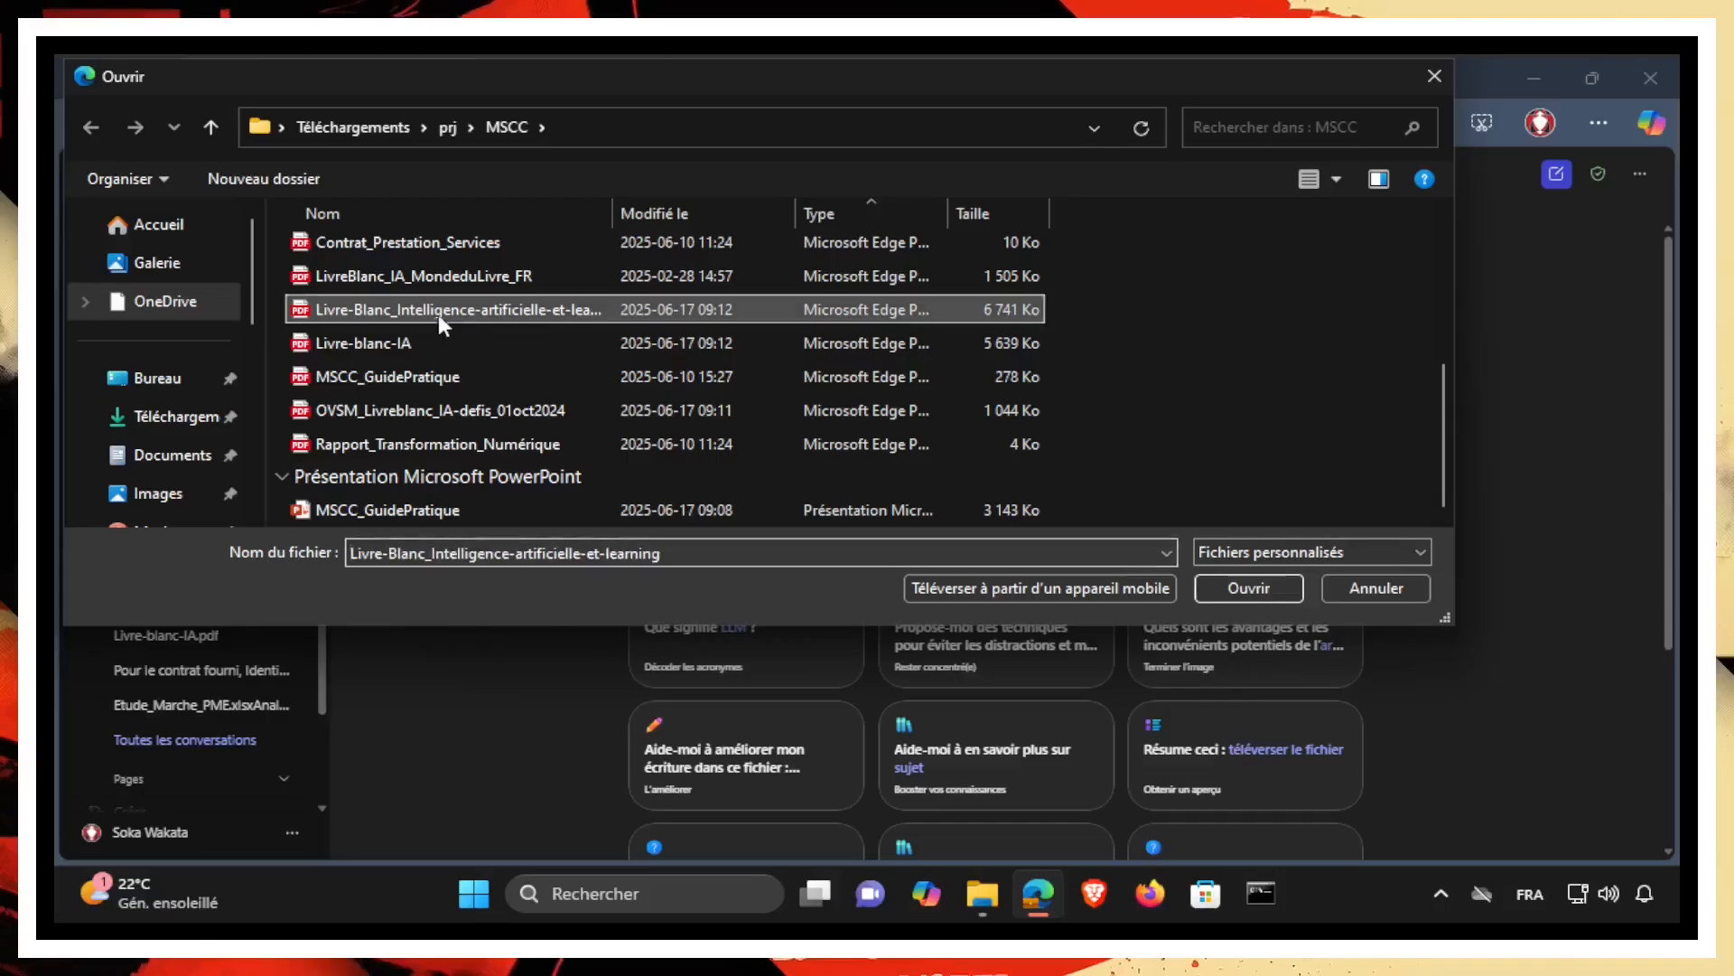
pyautogui.click(1250, 588)
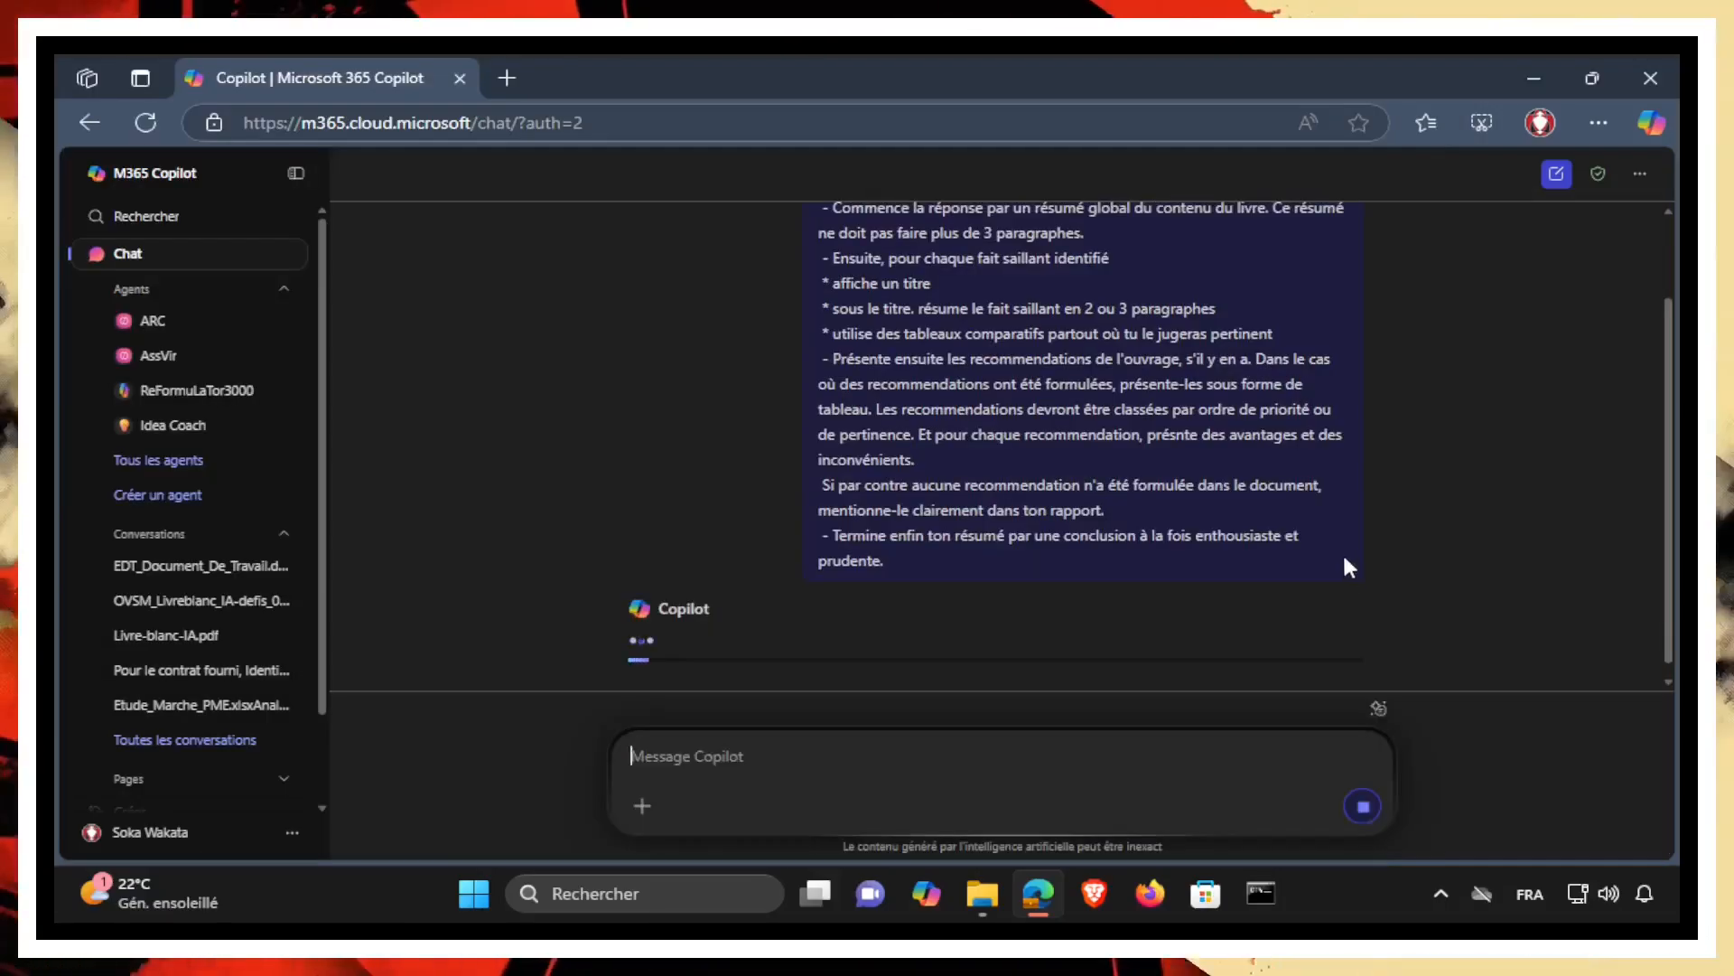